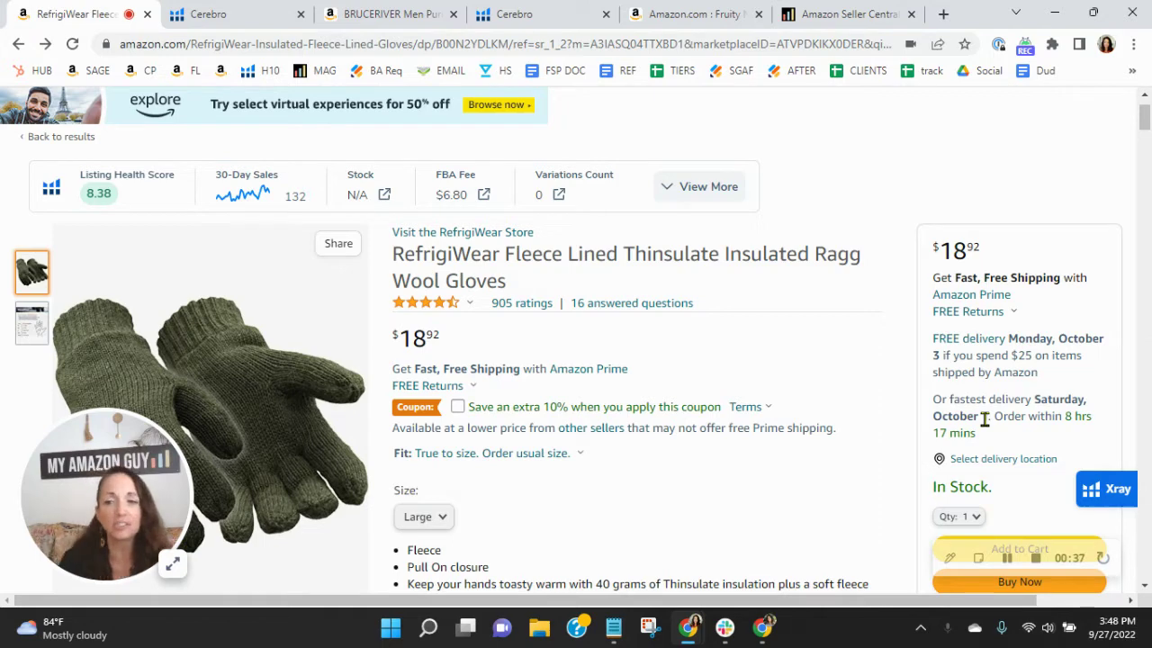
Step: Show Cerebro's RefrigiWear gloves word frequencies: gloves 700, men 241, wool 161, winter 136
left_click(259, 15)
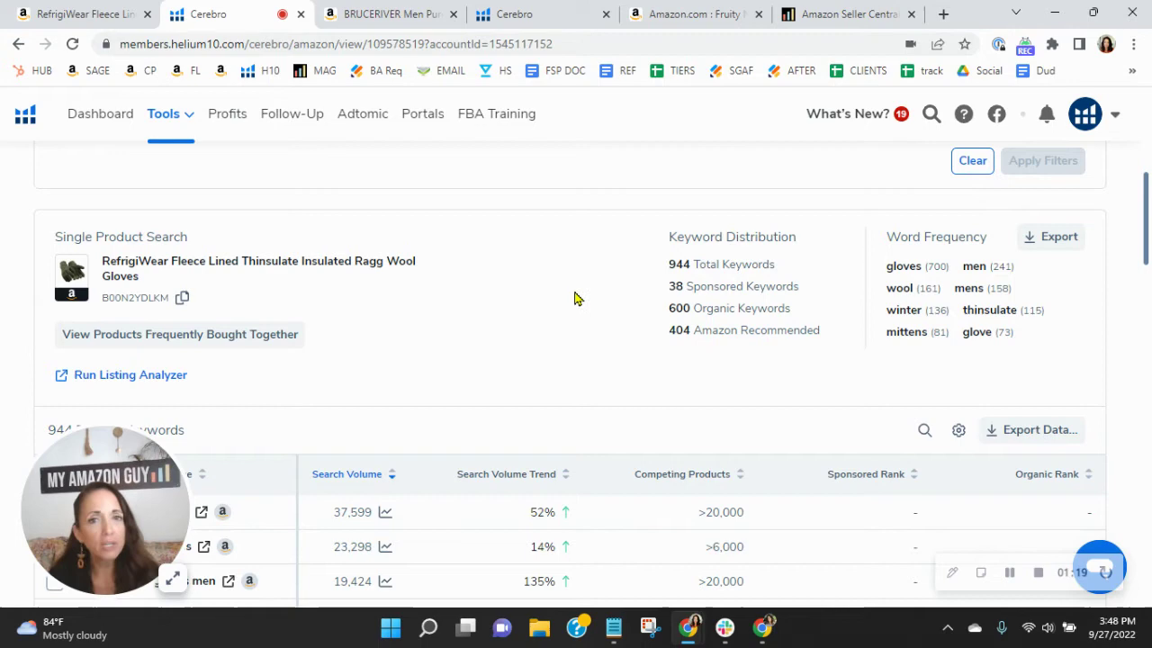
Step: Scroll down the RefrigiWear 944-keyword table sorted by search volume, then back to the top
scroll(576, 298, "down", 2)
scroll(507, 236, "down", 1)
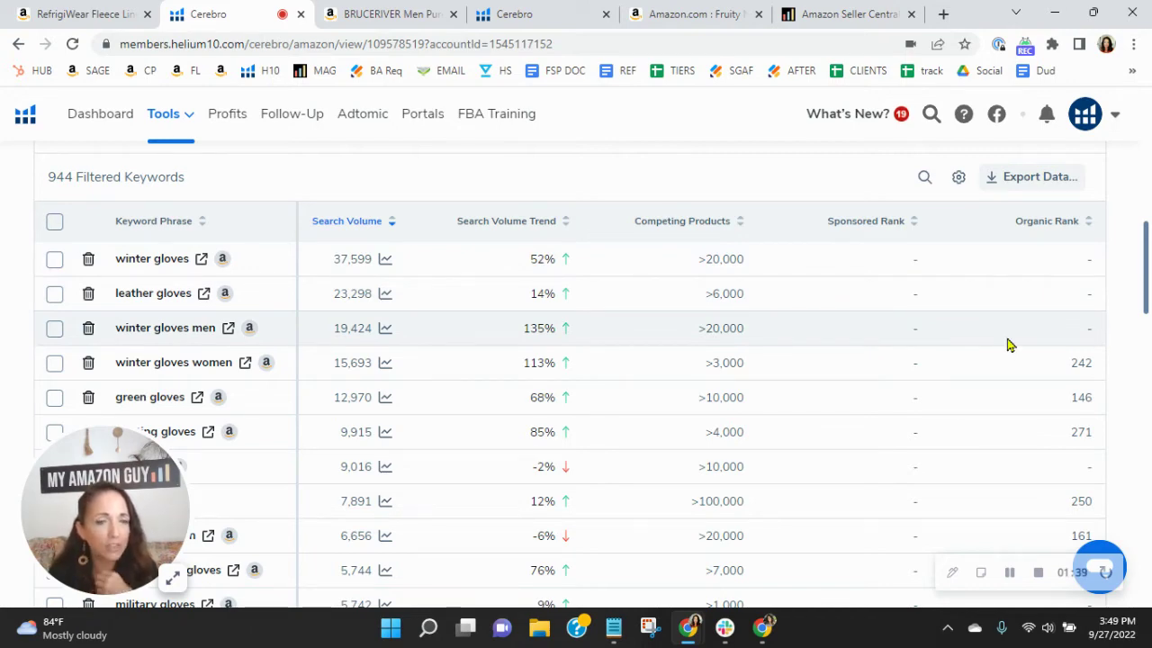
scroll(1070, 291, "down", 1)
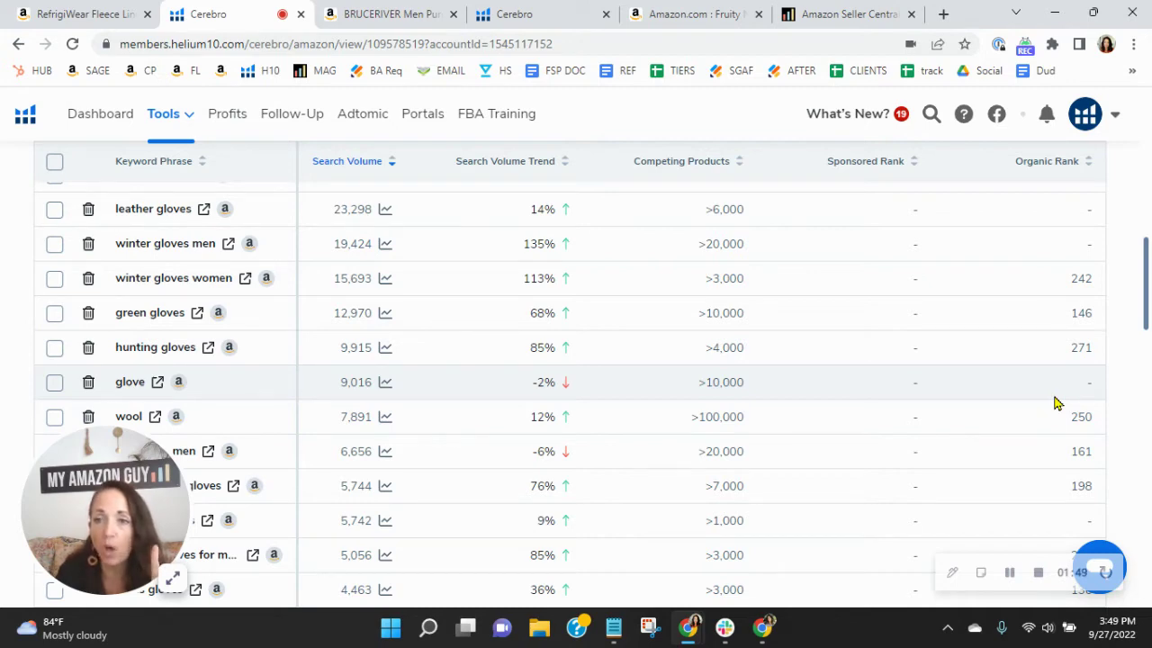
scroll(1071, 373, "down", 3)
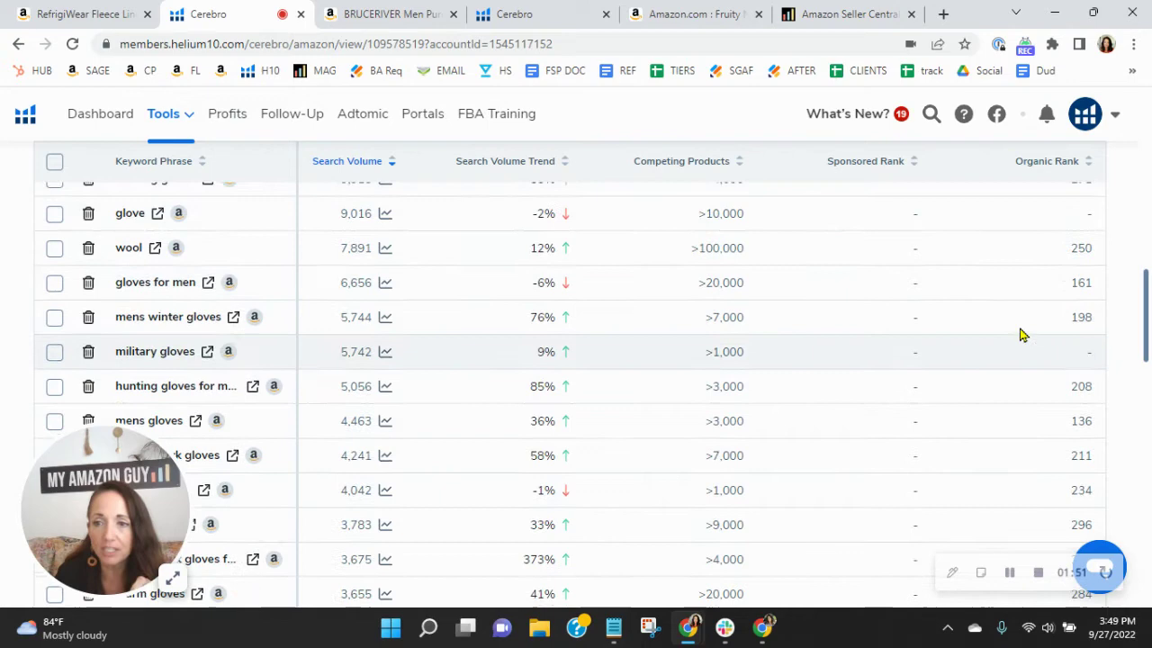
scroll(1020, 321, "down", 2)
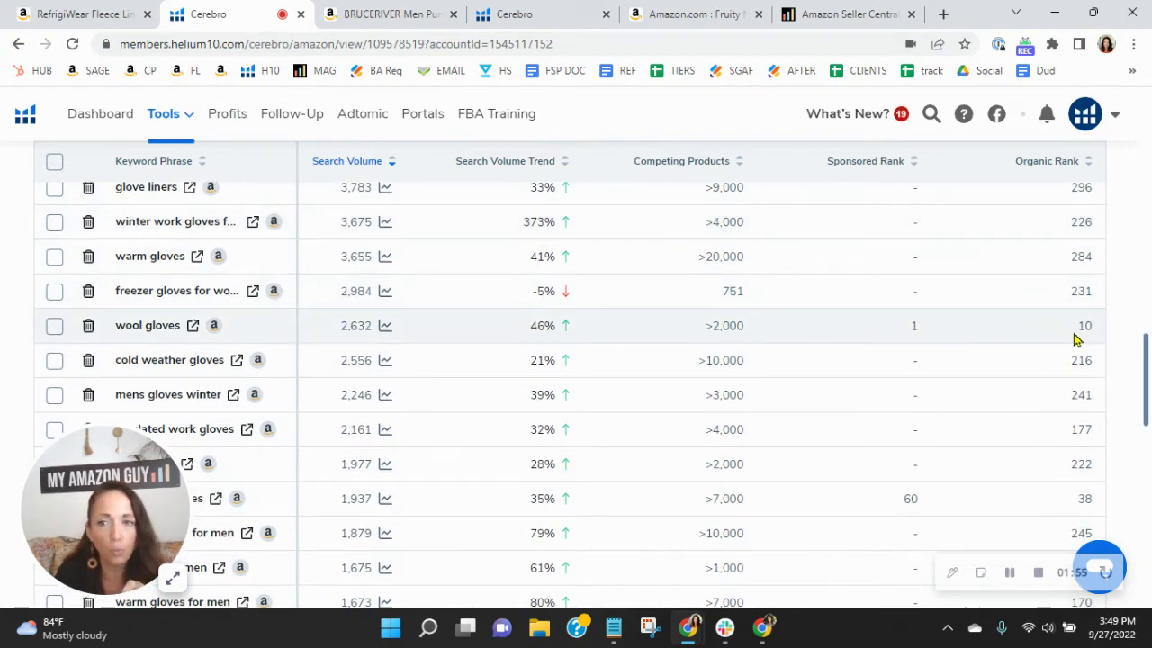
scroll(1077, 339, "down", 1)
scroll(1080, 340, "down", 1)
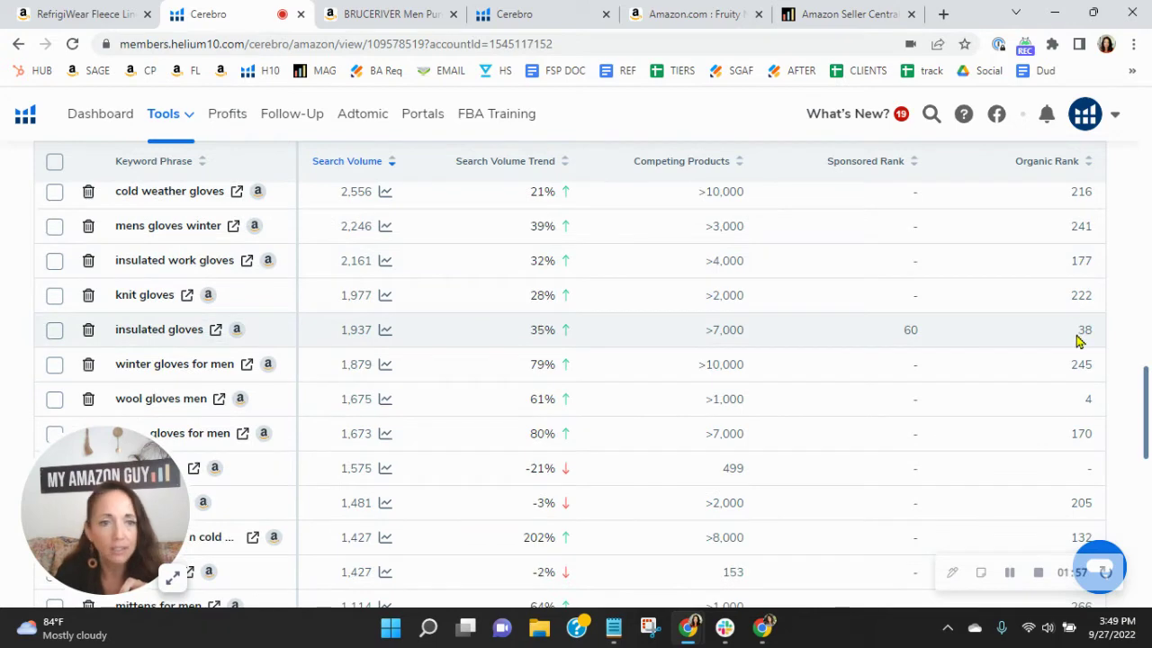
scroll(1080, 341, "down", 1)
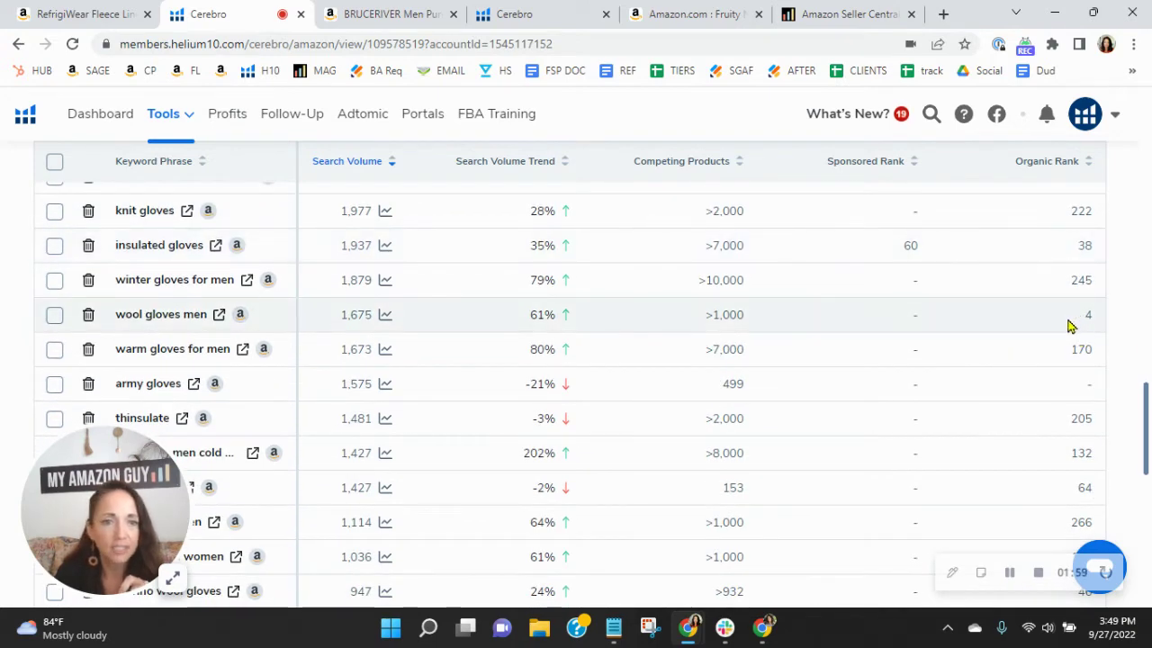
scroll(1004, 326, "down", 4)
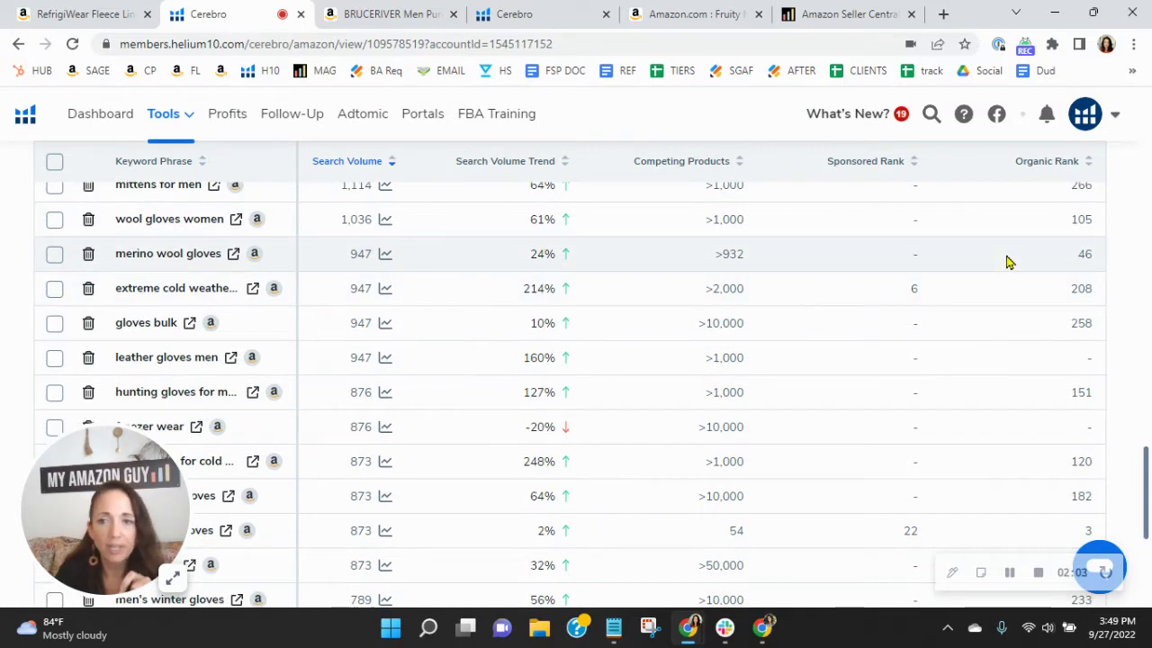
scroll(1008, 261, "down", 3)
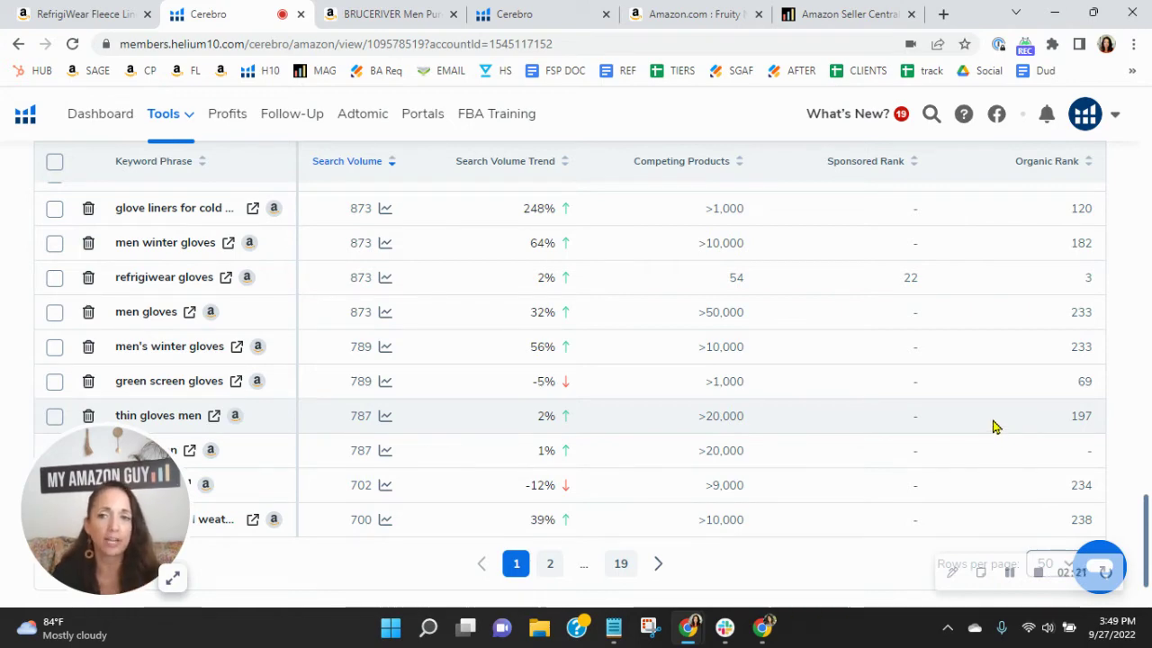
scroll(943, 424, "up", 1)
scroll(943, 424, "up", 4)
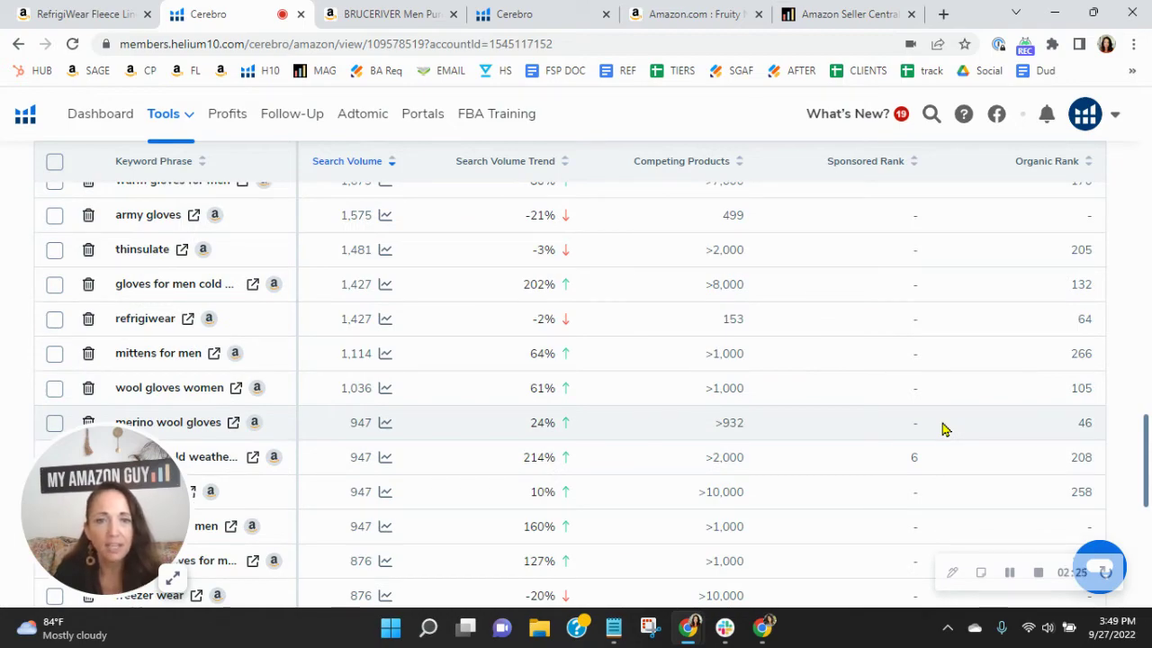
scroll(943, 429, "up", 10)
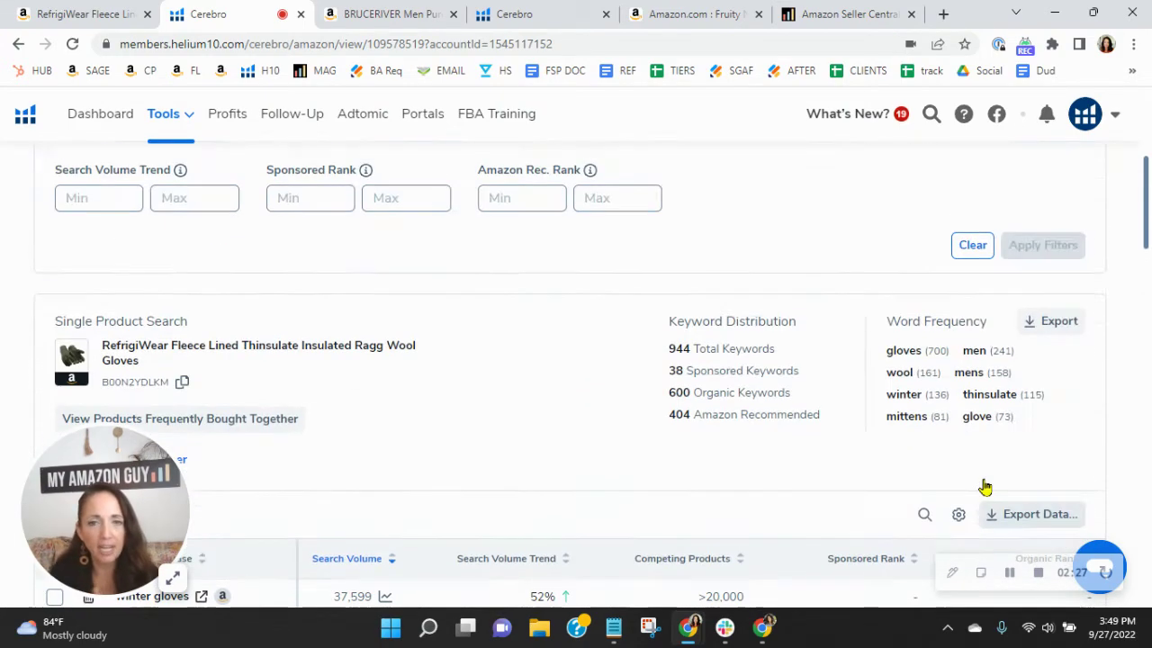
scroll(985, 487, "down", 3)
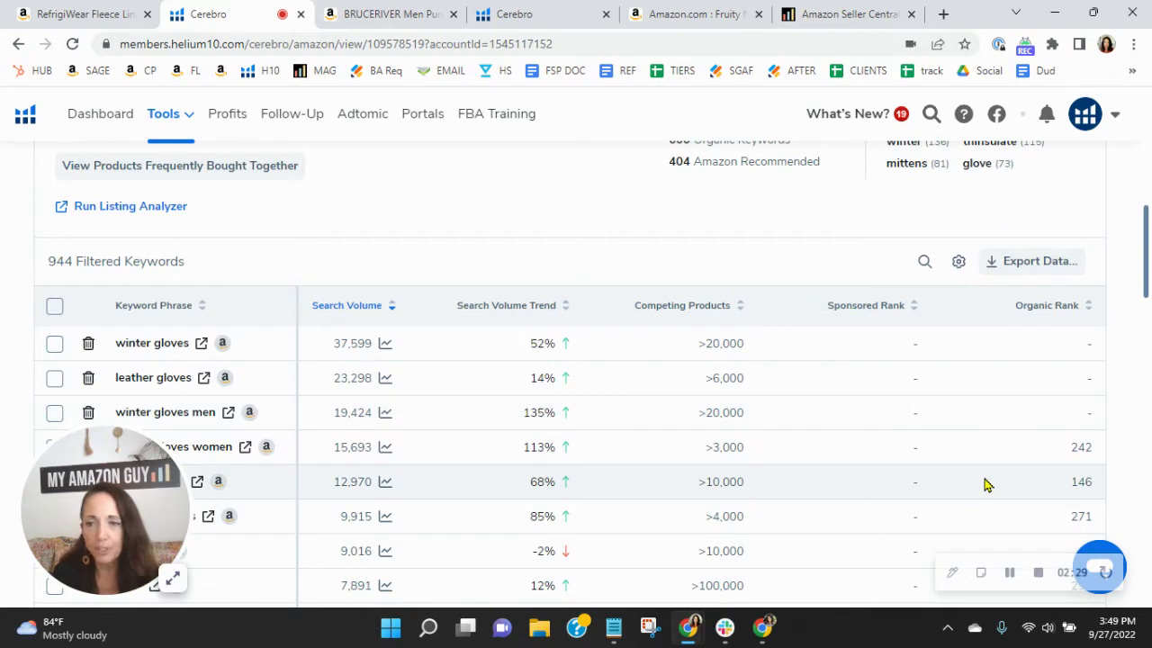
scroll(985, 485, "up", 2)
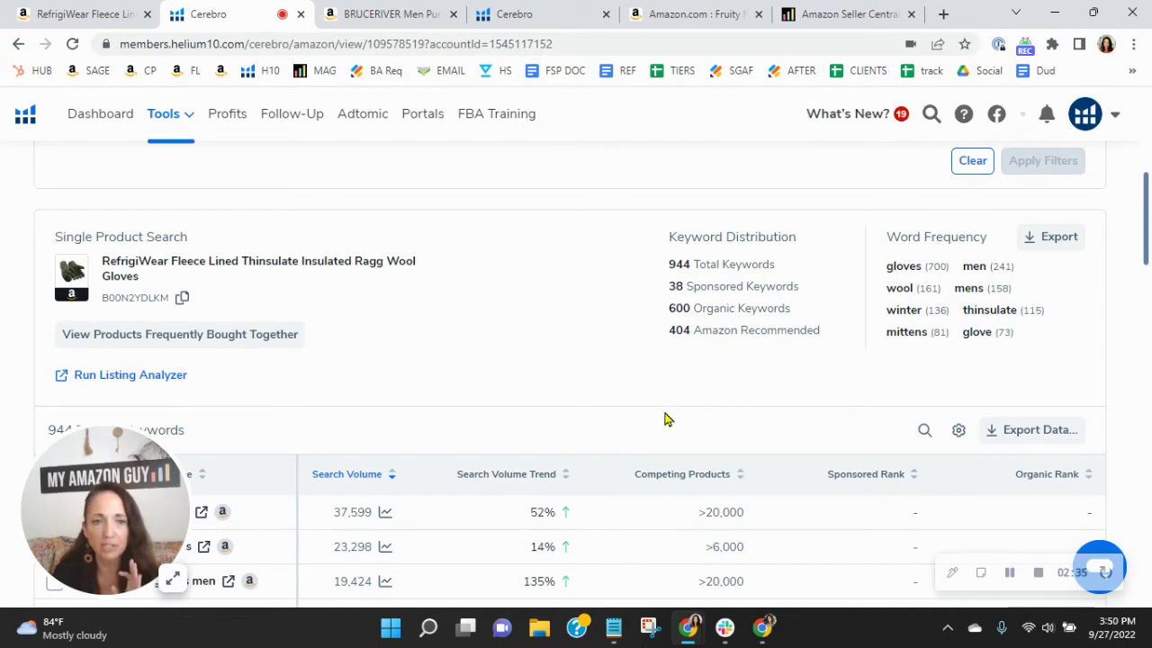
Step: Look over the Bruceriver wool gloves Amazon listing, then view its Cerebro keyword results
left_click(374, 11)
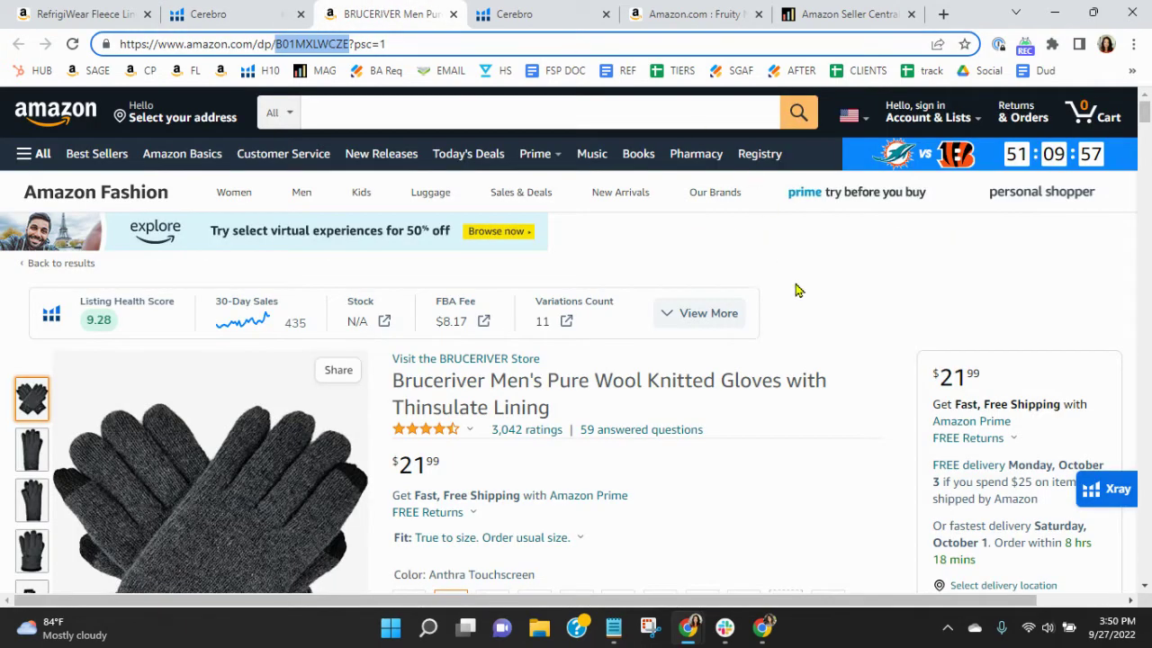
left_click(869, 387)
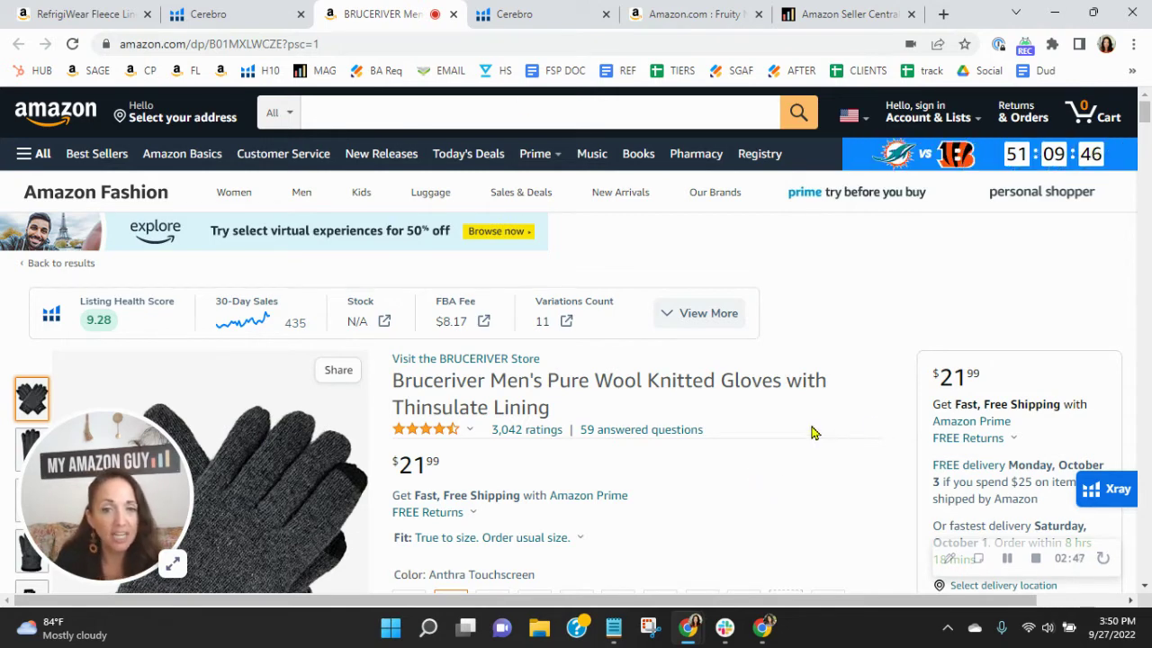
scroll(812, 432, "down", 2)
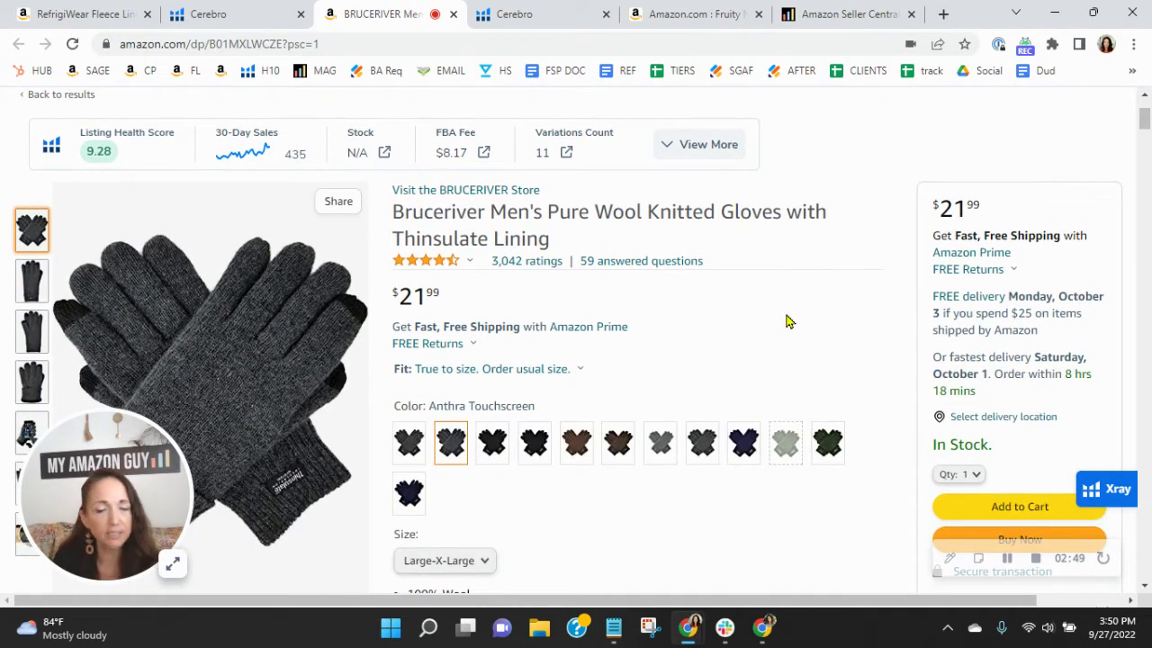
scroll(797, 322, "up", 2)
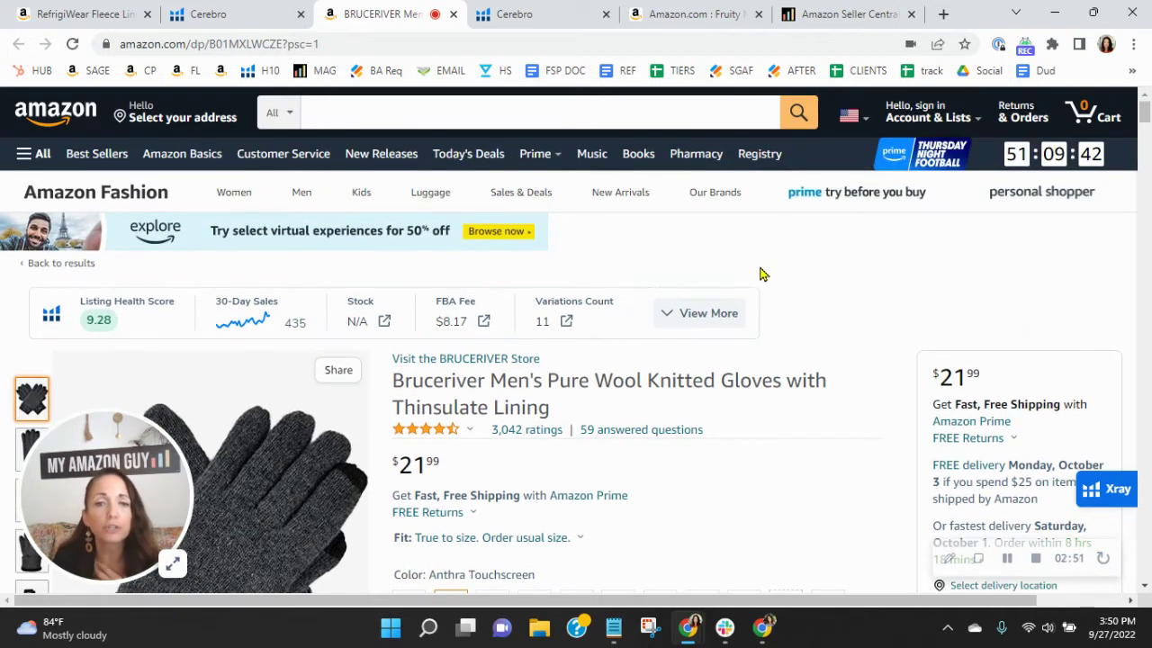
left_click(527, 12)
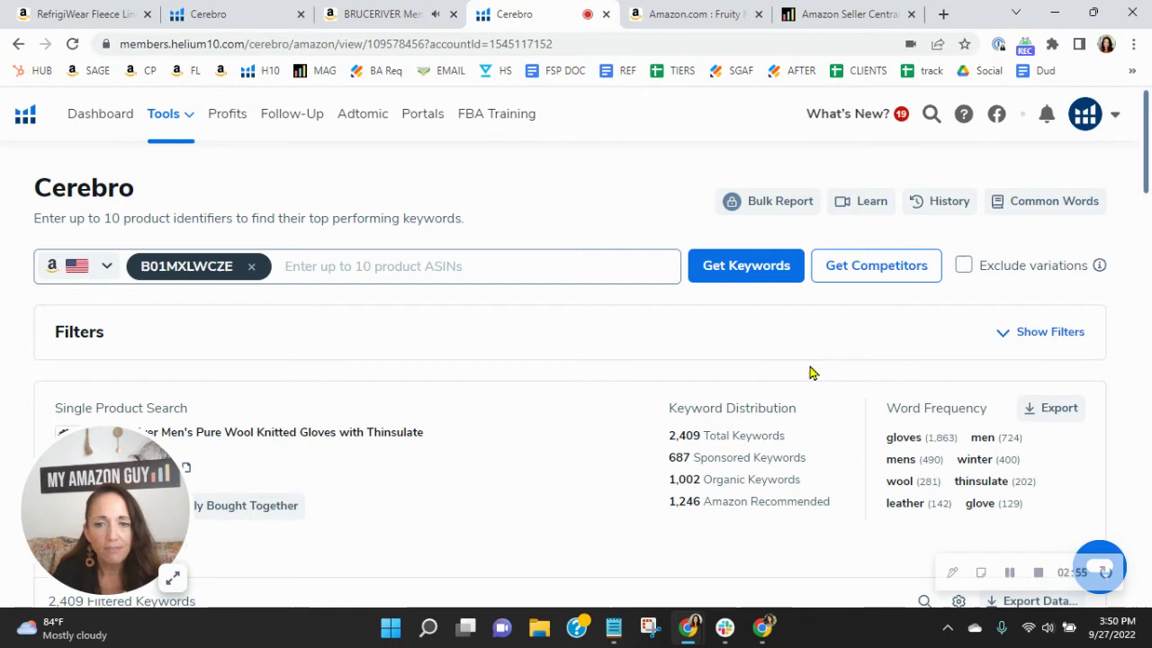
Step: Compare word frequencies across the Bruceriver and RefrigiWear Cerebro tabs, ending on RefrigiWear's 944 keywords
scroll(814, 362, "down", 1)
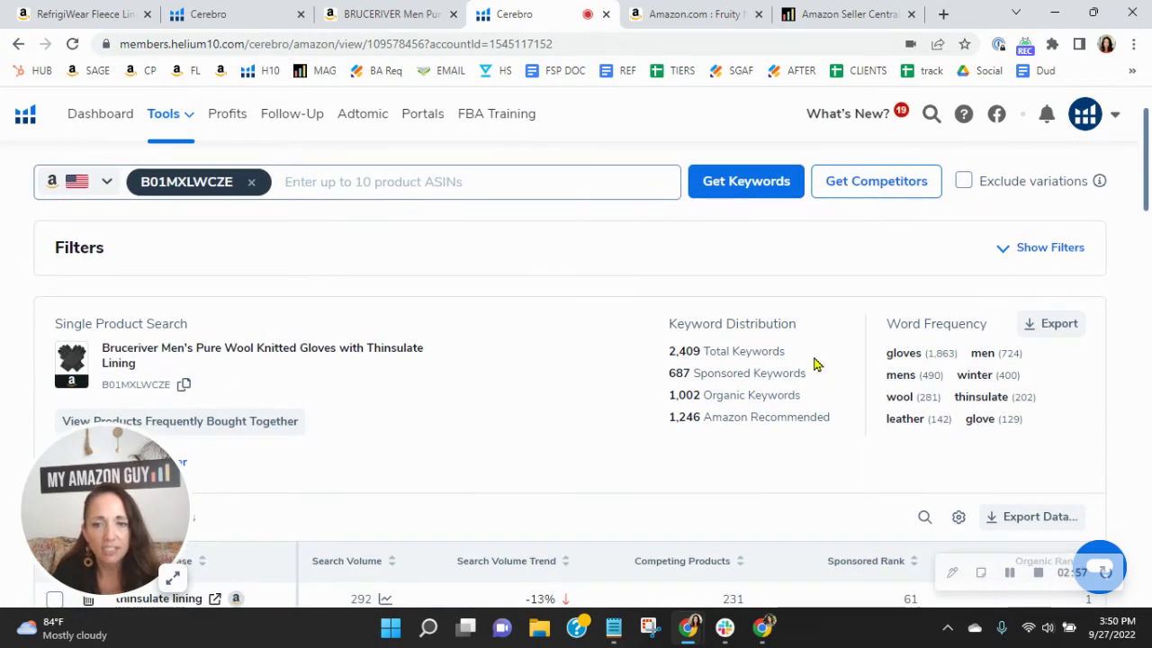
left_click(239, 9)
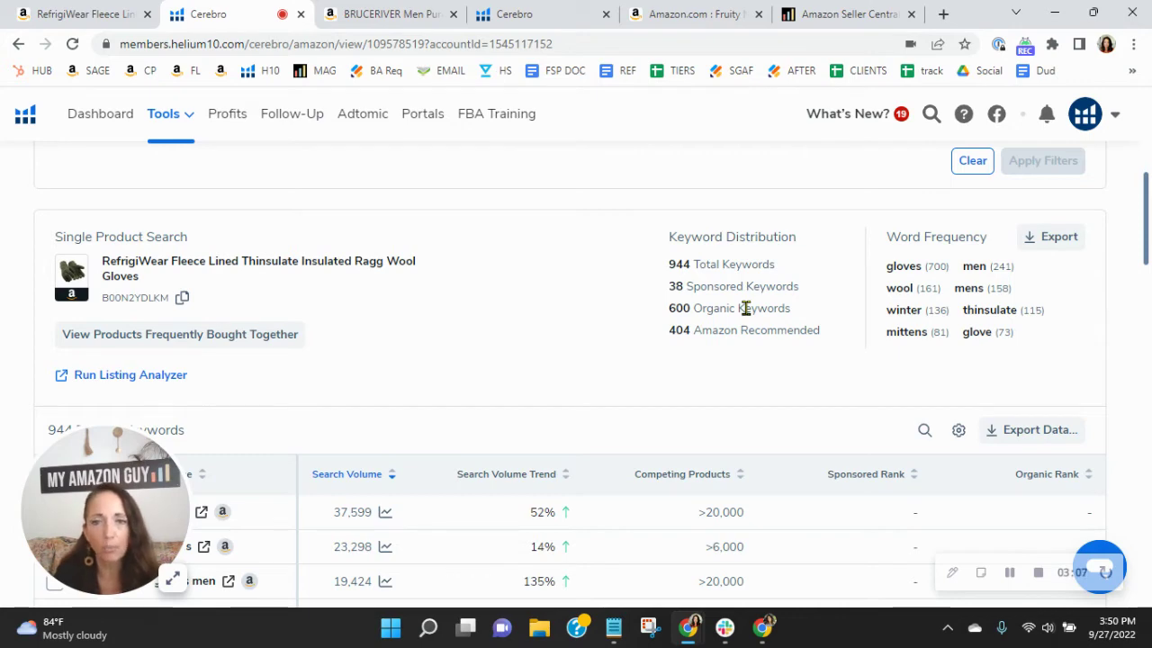
left_click(534, 10)
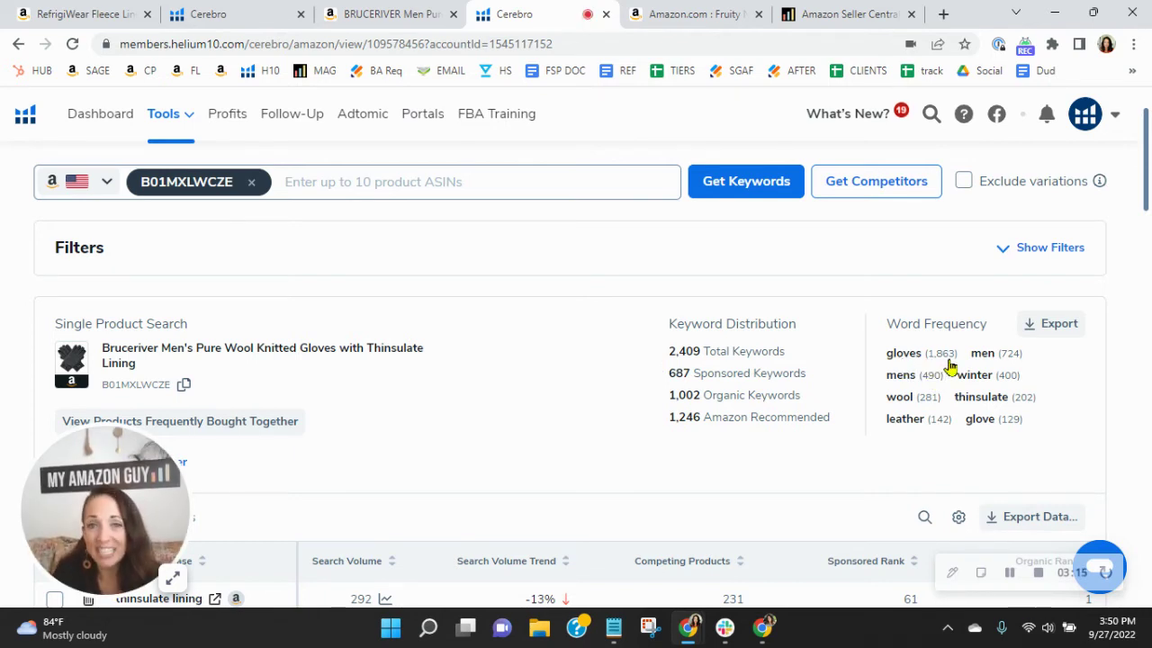
left_click(232, 11)
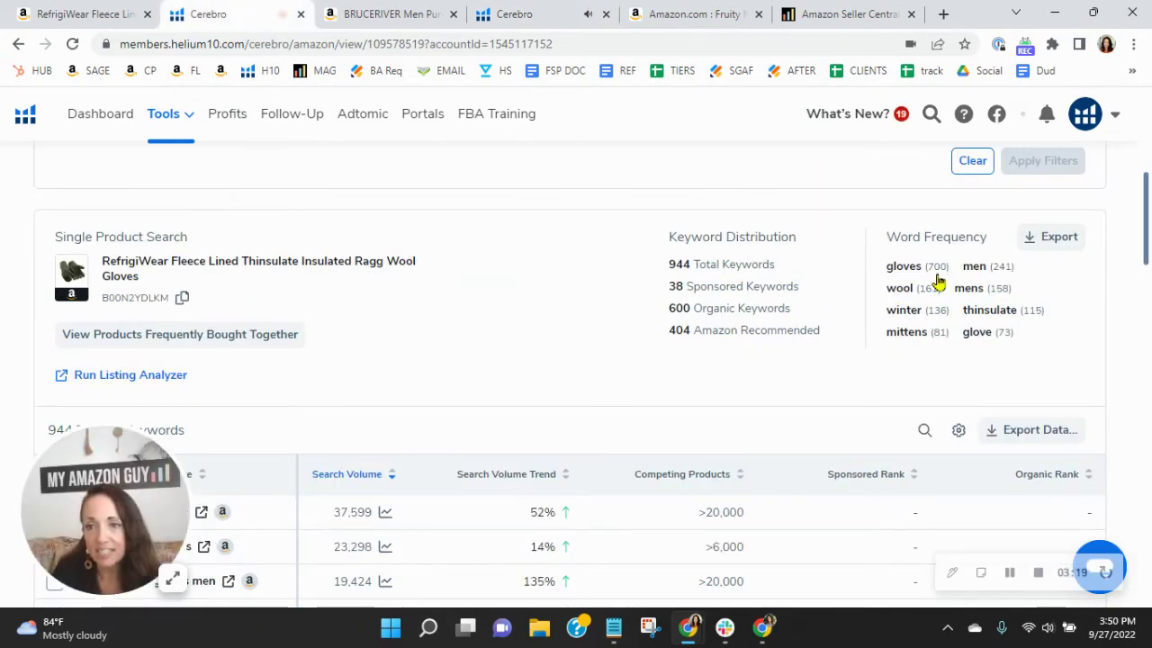
left_click(549, 13)
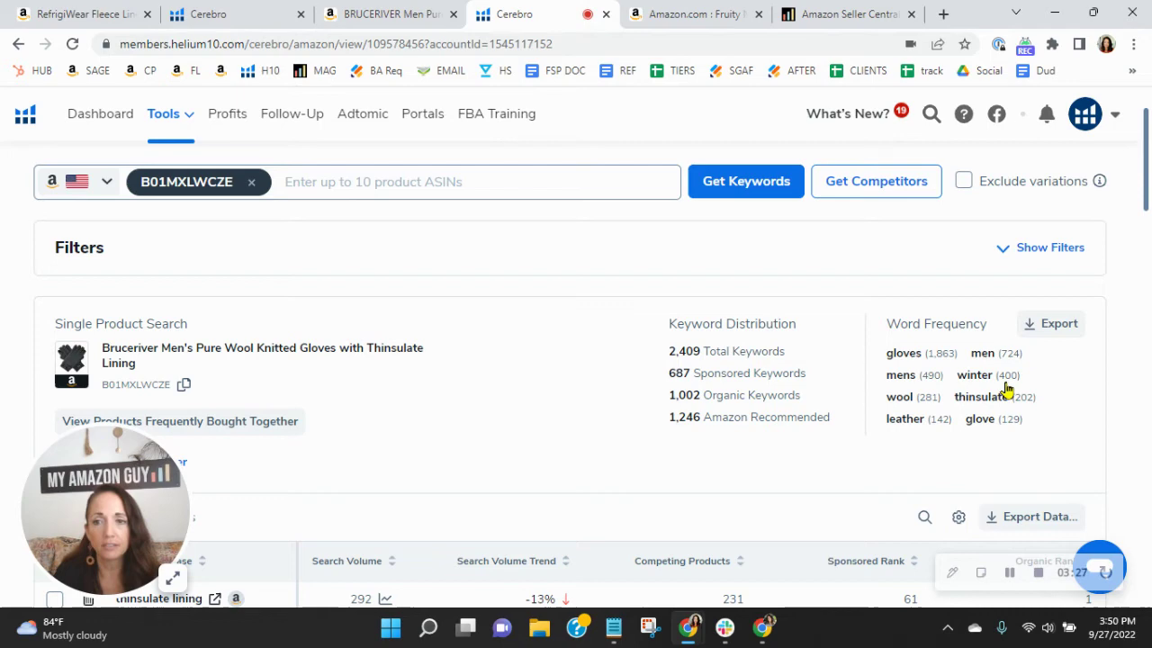
left_click(261, 14)
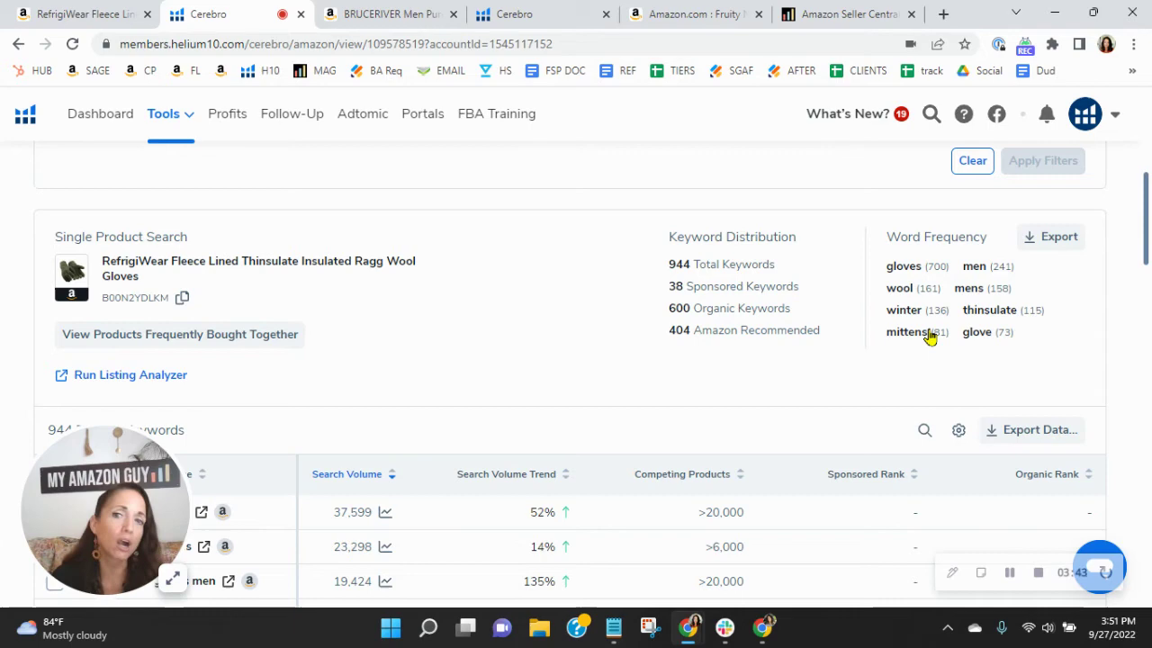
scroll(780, 420, "up", 2)
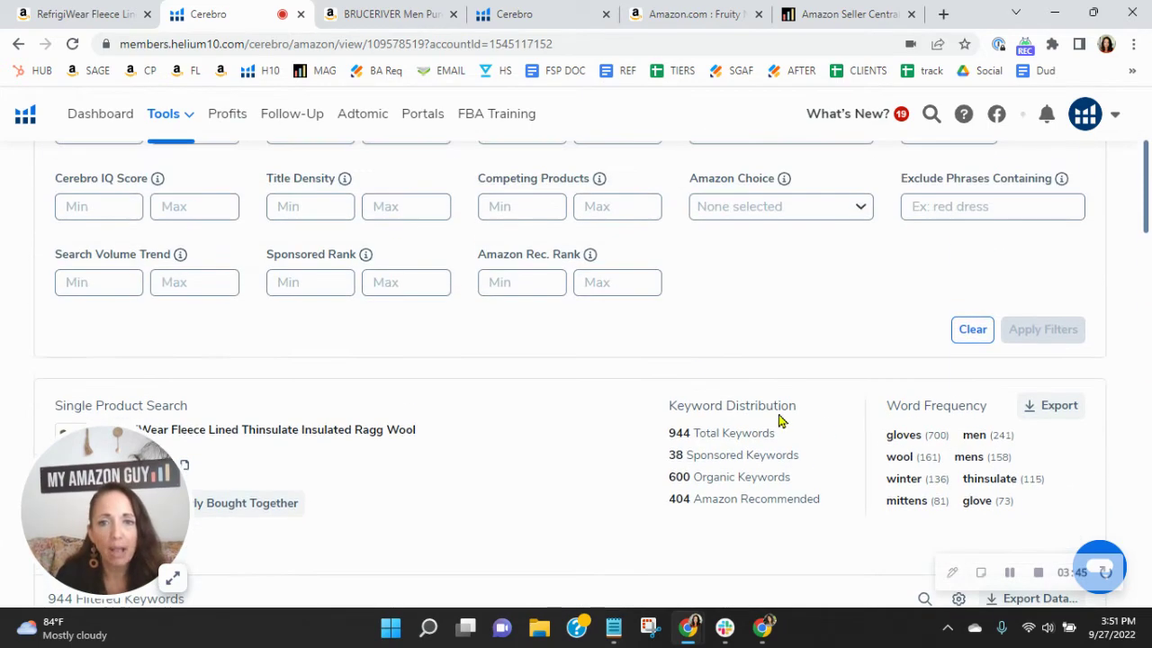
scroll(857, 378, "down", 1)
Step: Sort the RefrigiWear keywords by Organic Rank ascending, then scroll back up to the Filters panel
scroll(856, 383, "down", 1)
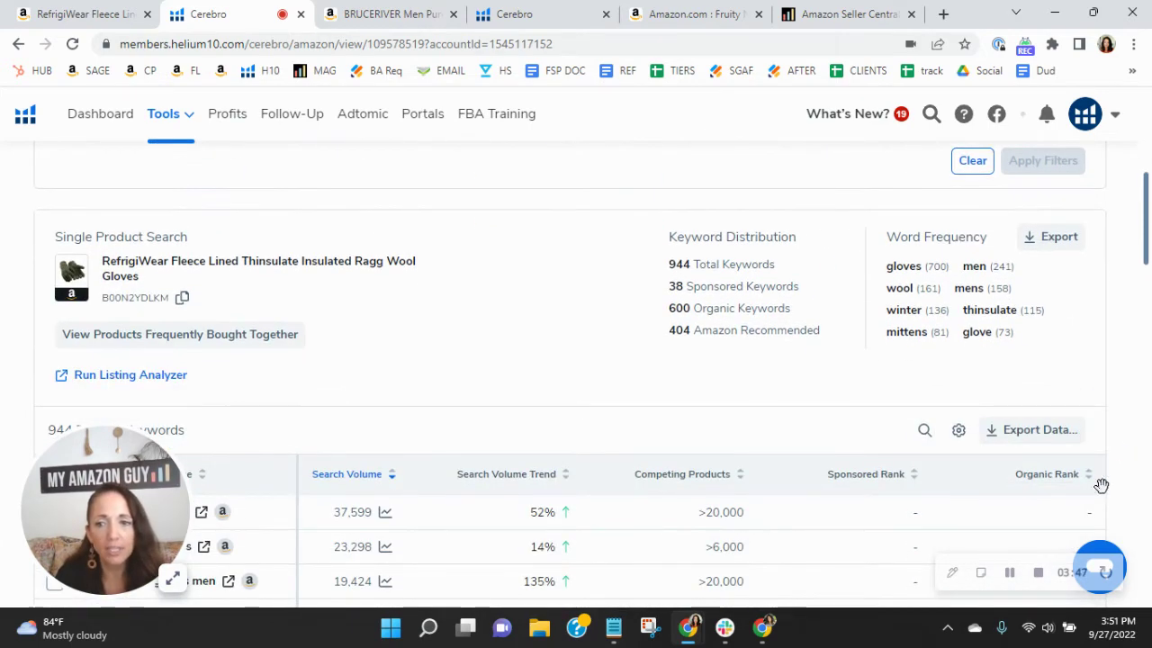
left_click(1048, 474)
scroll(622, 368, "down", 4)
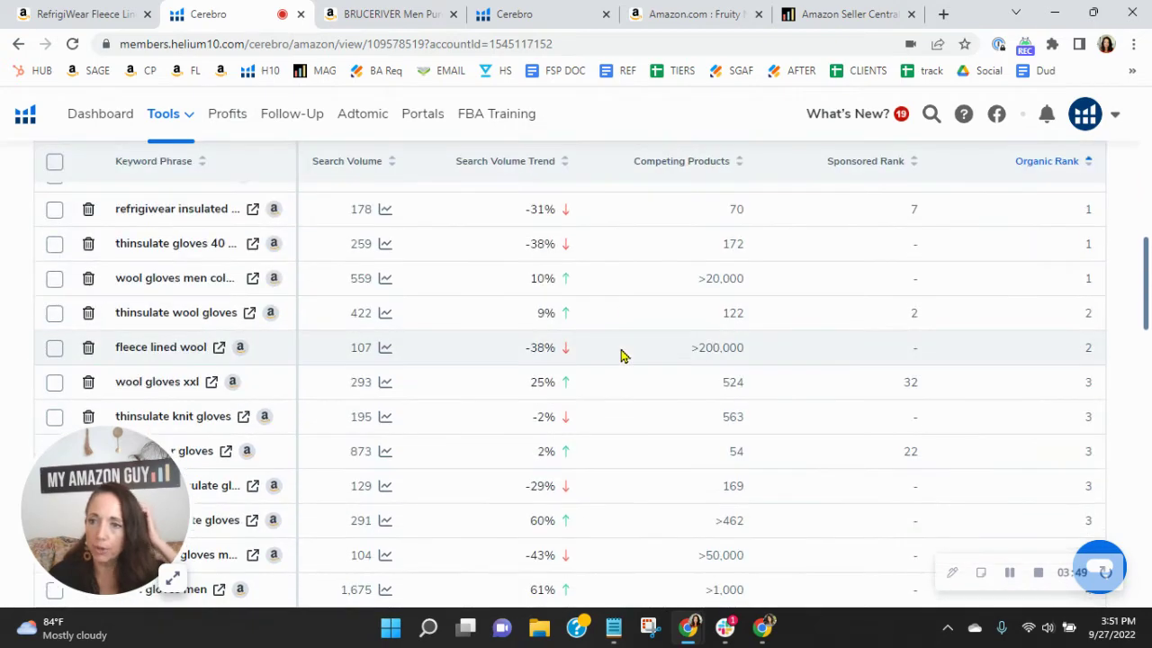
scroll(958, 416, "up", 1)
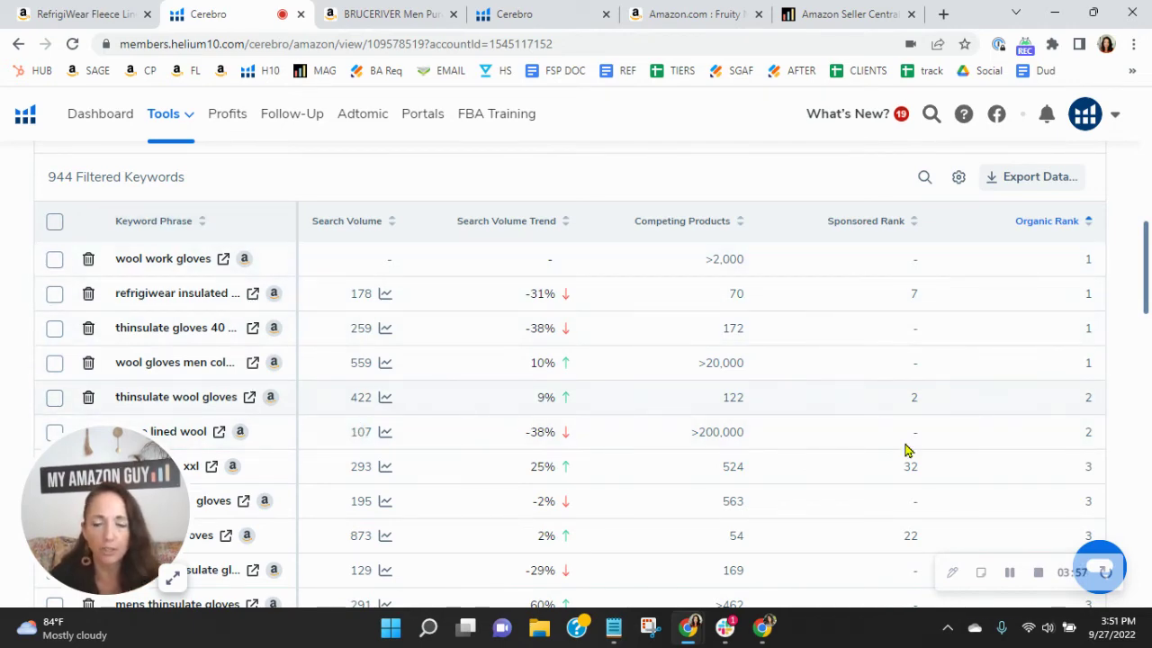
scroll(653, 237, "up", 6)
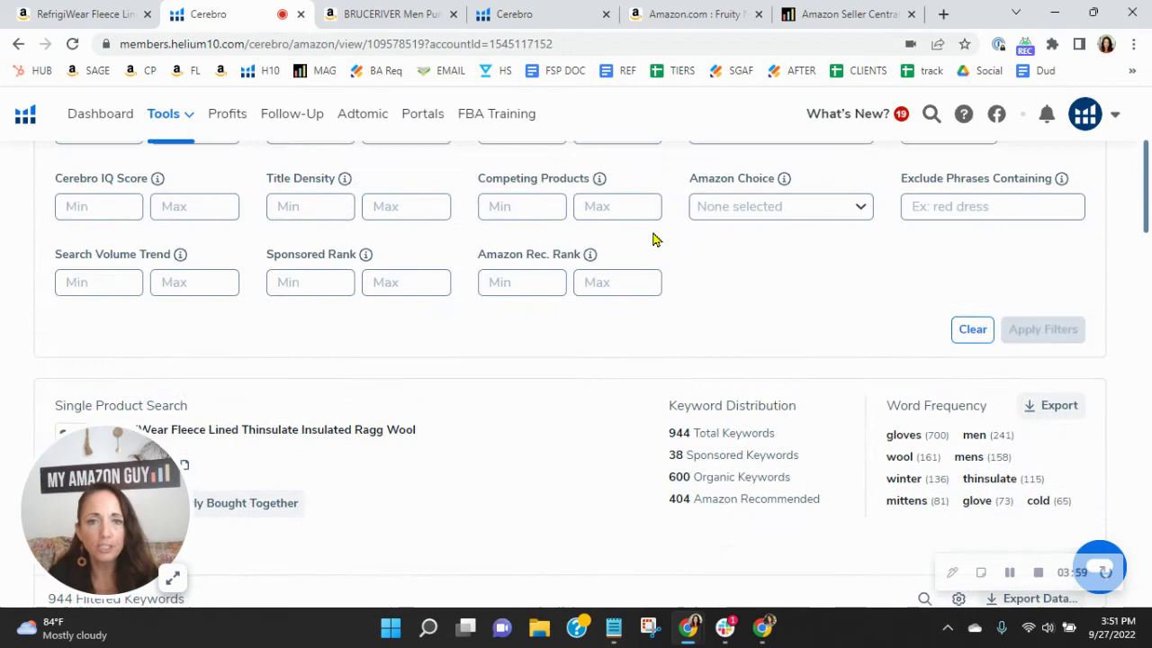
scroll(545, 282, "up", 3)
Step: Filter the keywords to organic rank minimum 20 and maximum 50
left_click(518, 384)
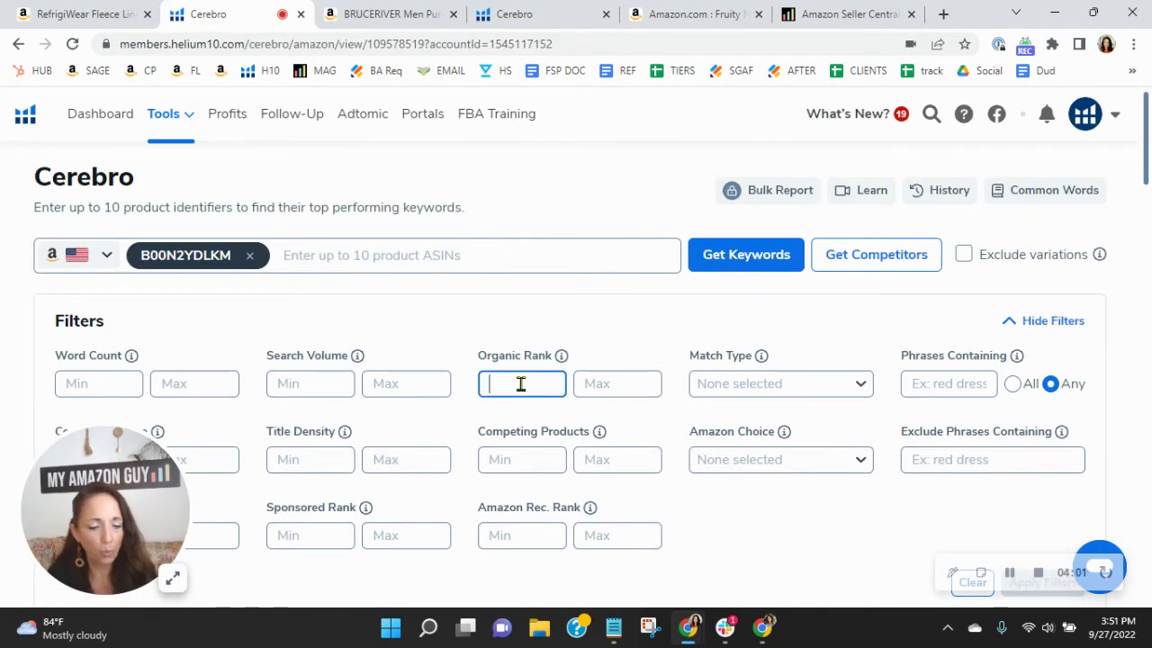
type("20")
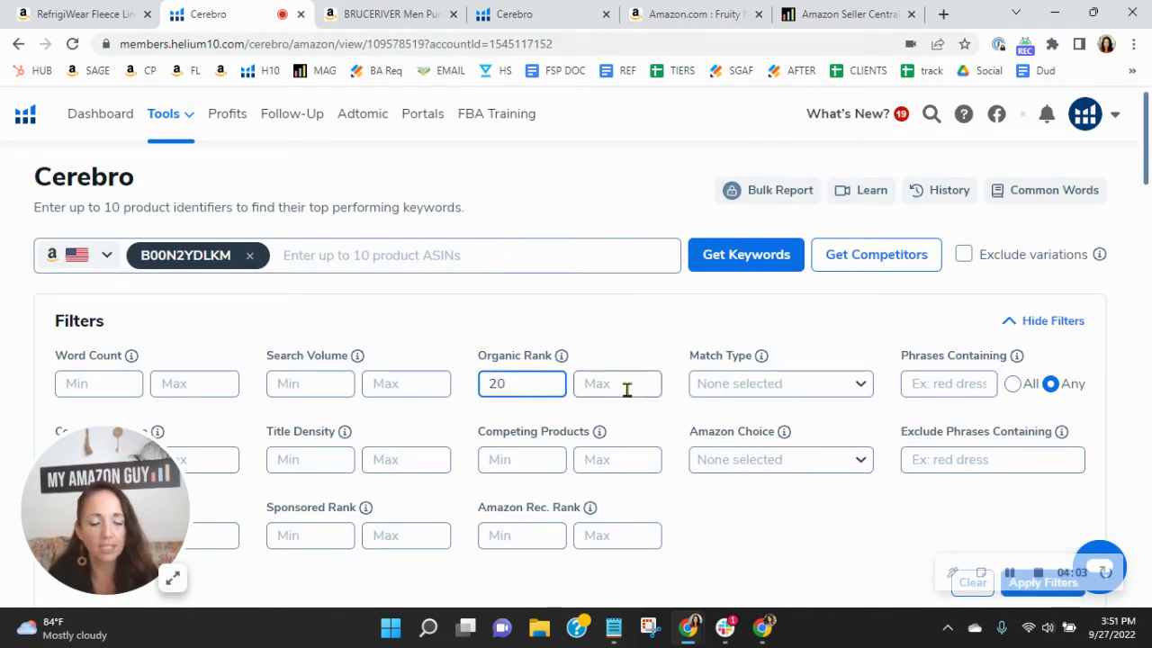
left_click(625, 388)
type("50")
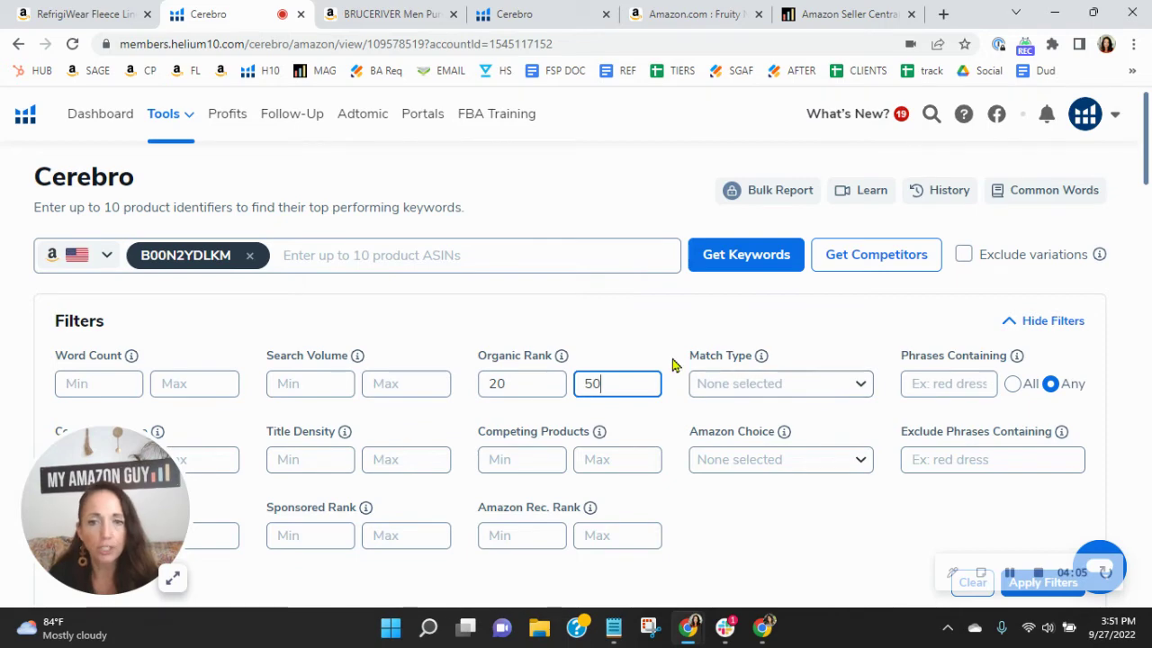
scroll(675, 364, "down", 1)
scroll(675, 364, "down", 2)
left_click(1062, 423)
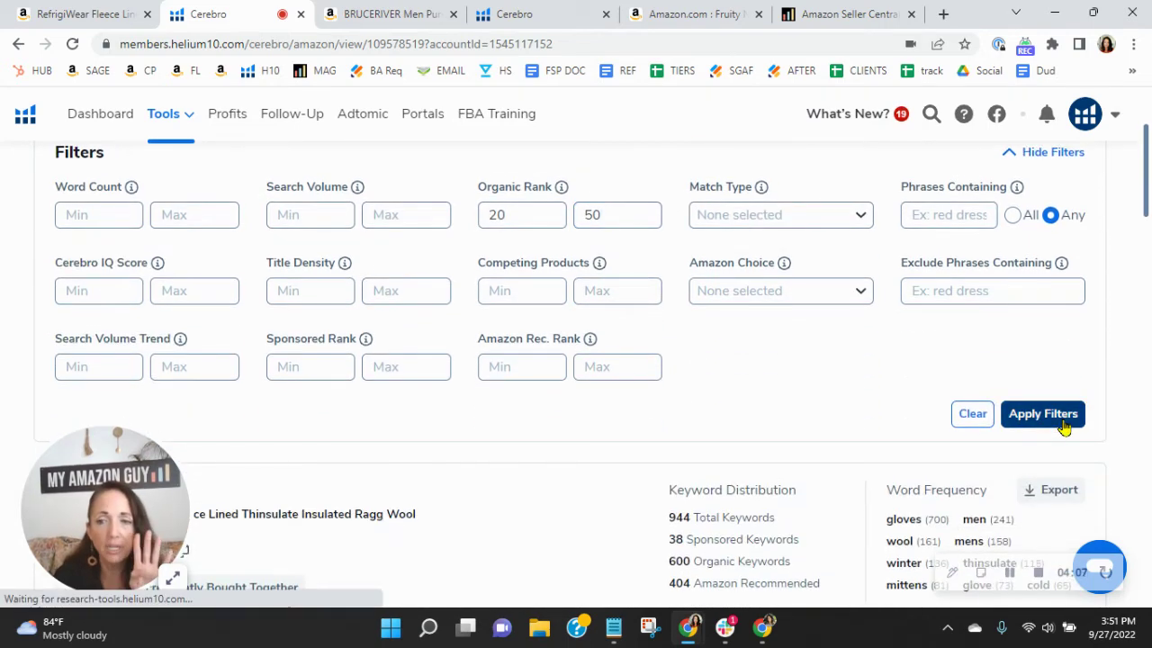
Step: Widen the Keyword Phrase column to show full phrases, then switch to the RefrigiWear Amazon listing
scroll(856, 334, "down", 4)
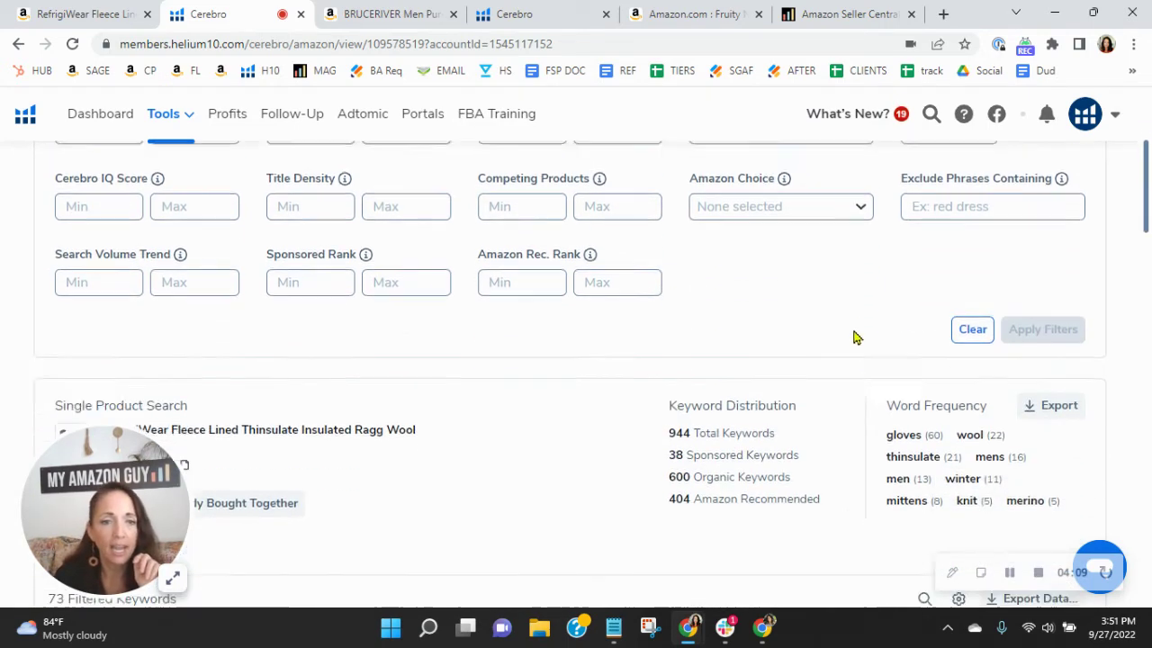
scroll(474, 277, "down", 3)
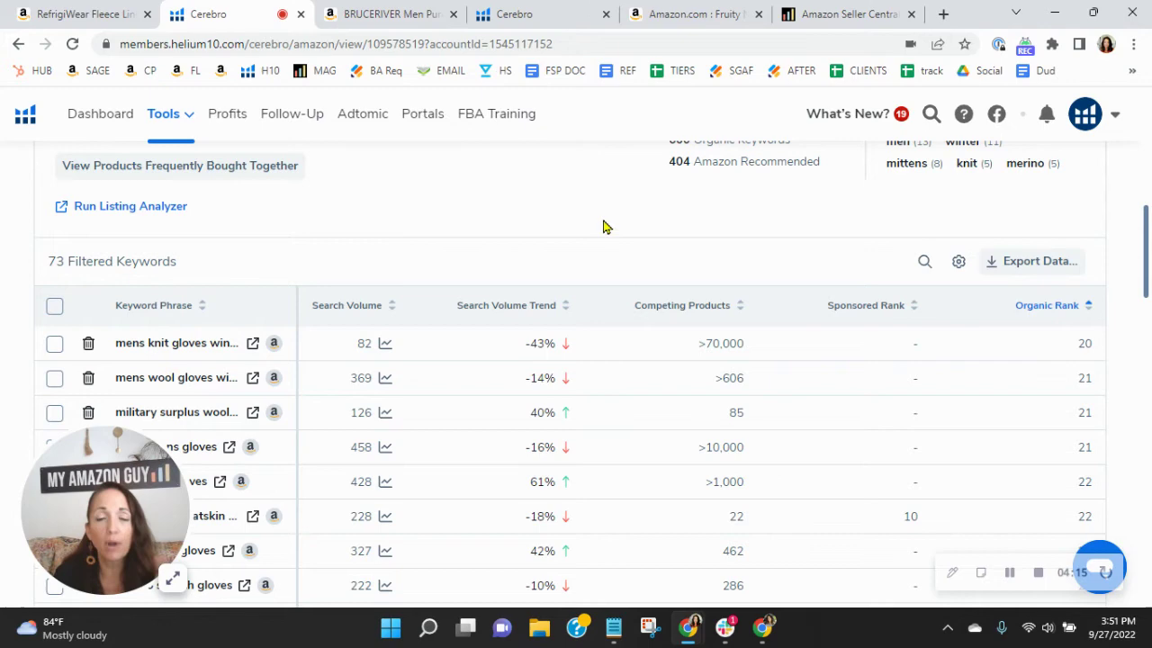
scroll(606, 231, "up", 1)
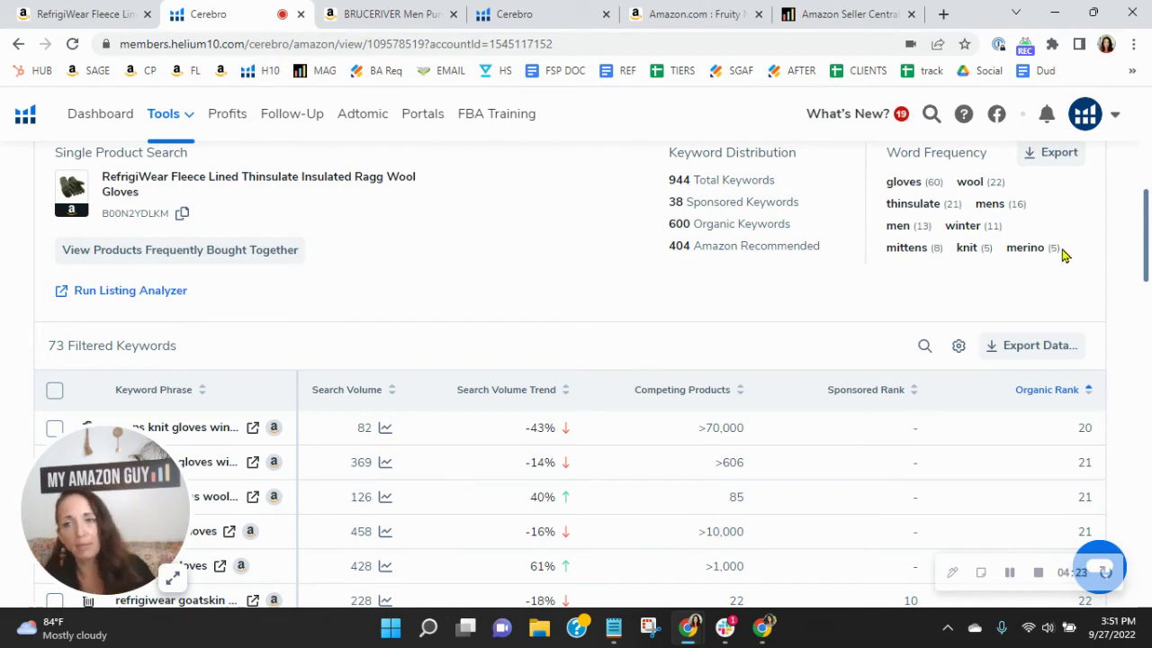
scroll(1085, 335, "down", 1)
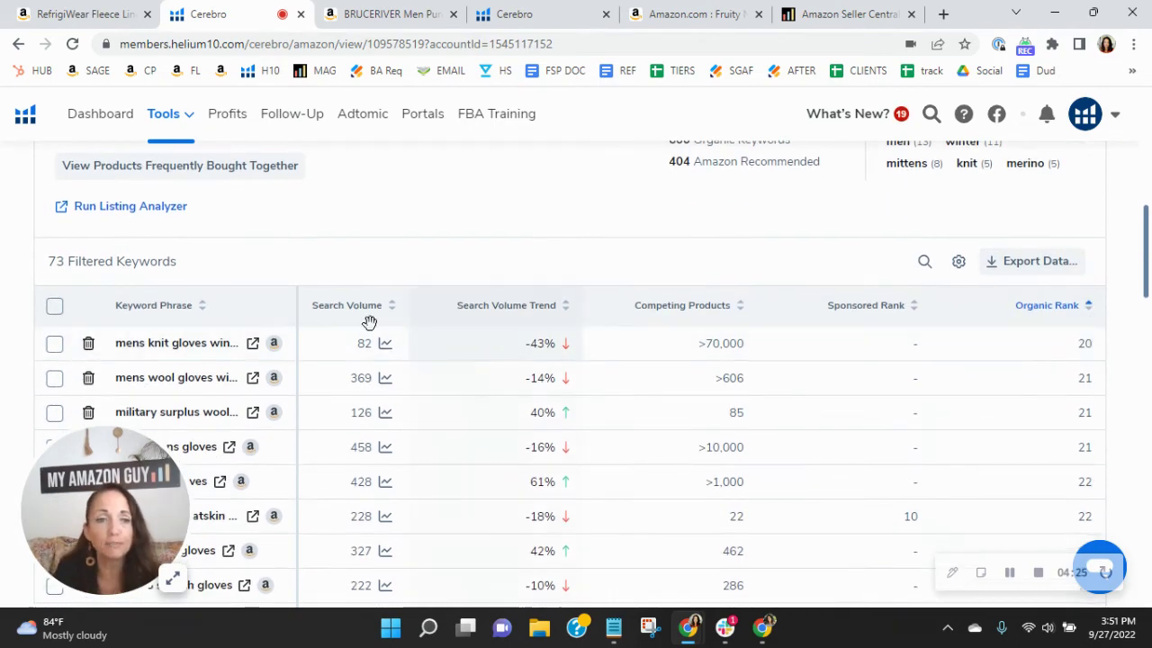
left_click_drag(297, 295, 454, 298)
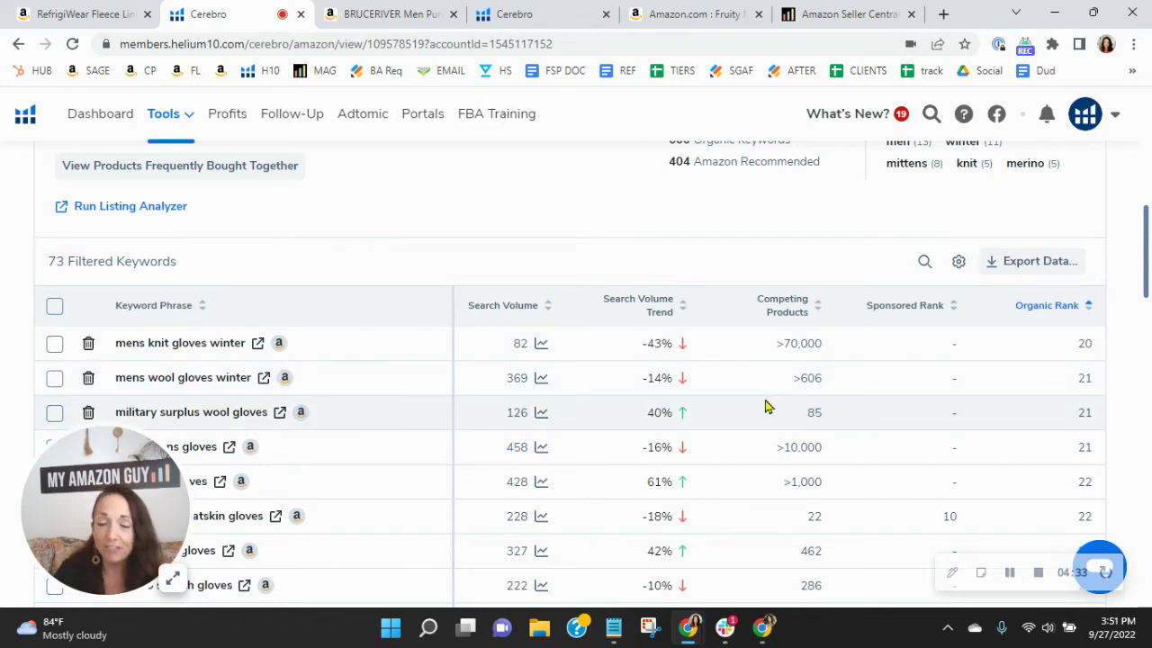
scroll(925, 387, "down", 2)
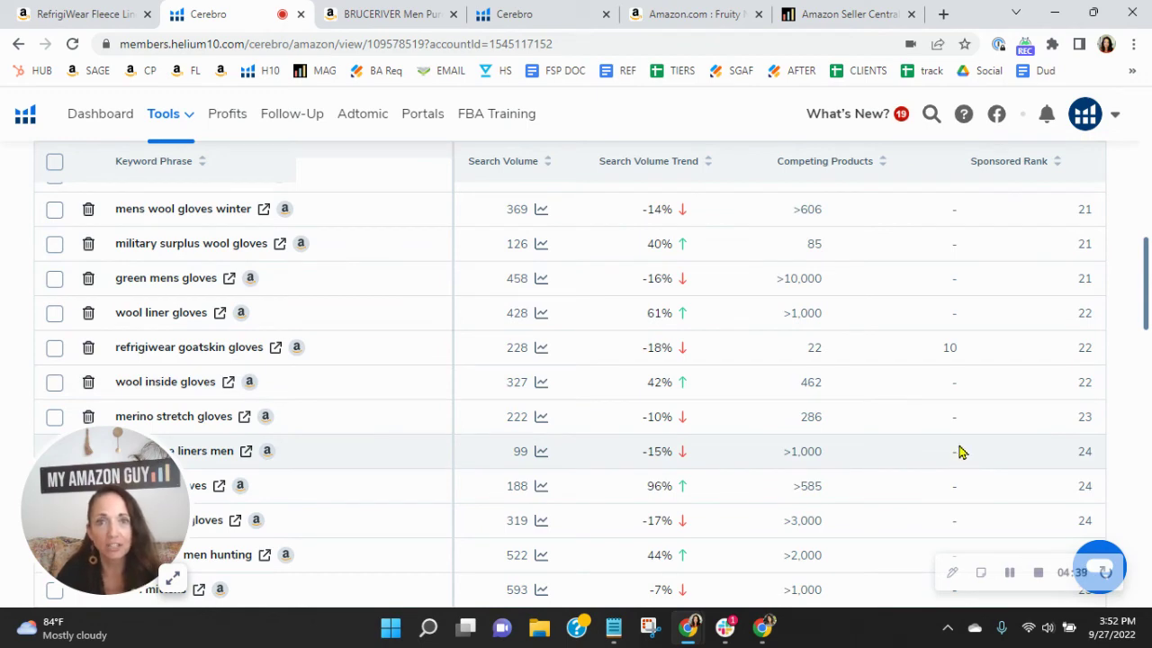
left_click(77, 13)
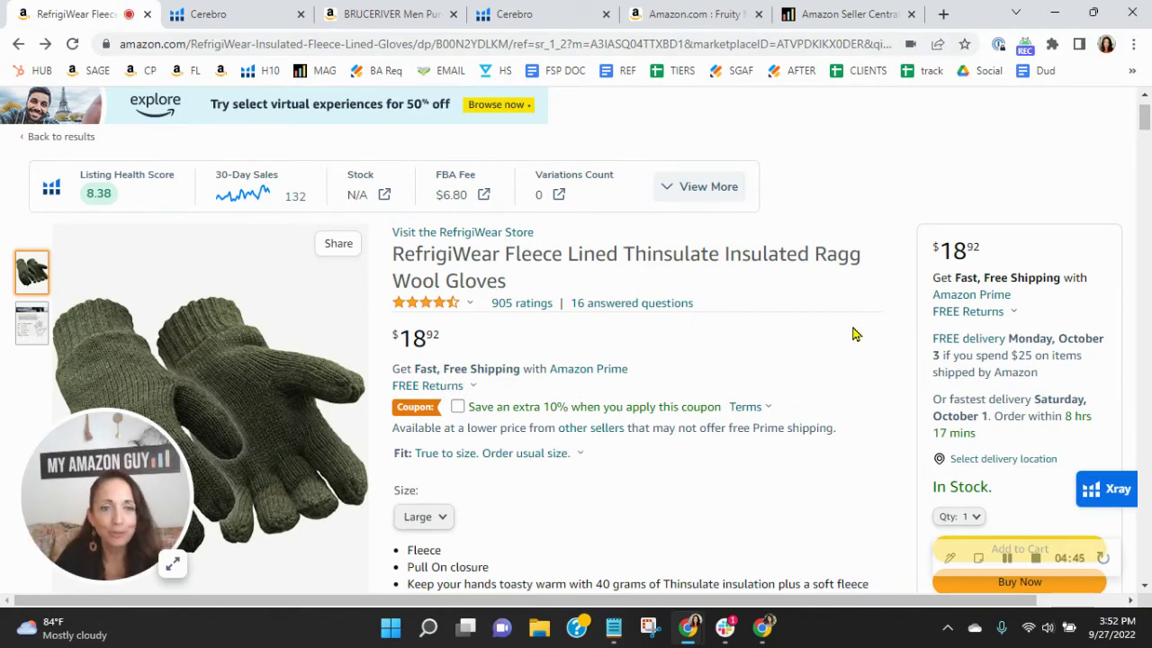
Step: View the gloves' image thumbnails including the size chart, and select the 40-gram Thinsulate bullet
left_click_drag(145, 498, 1098, 180)
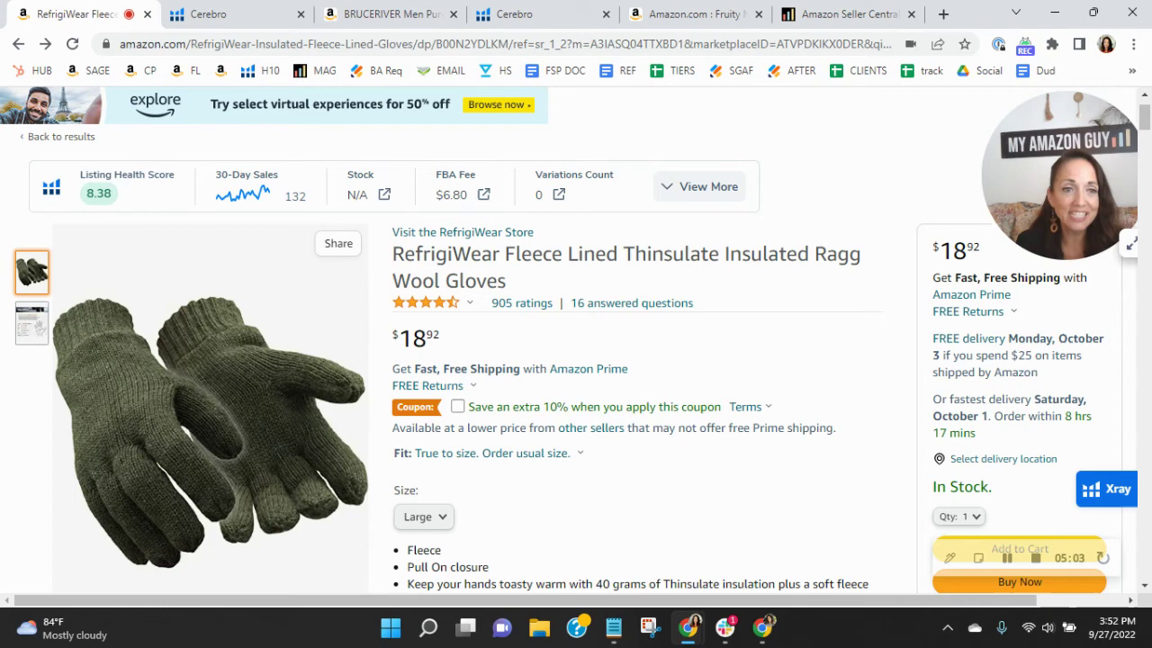
mouse_move(38, 333)
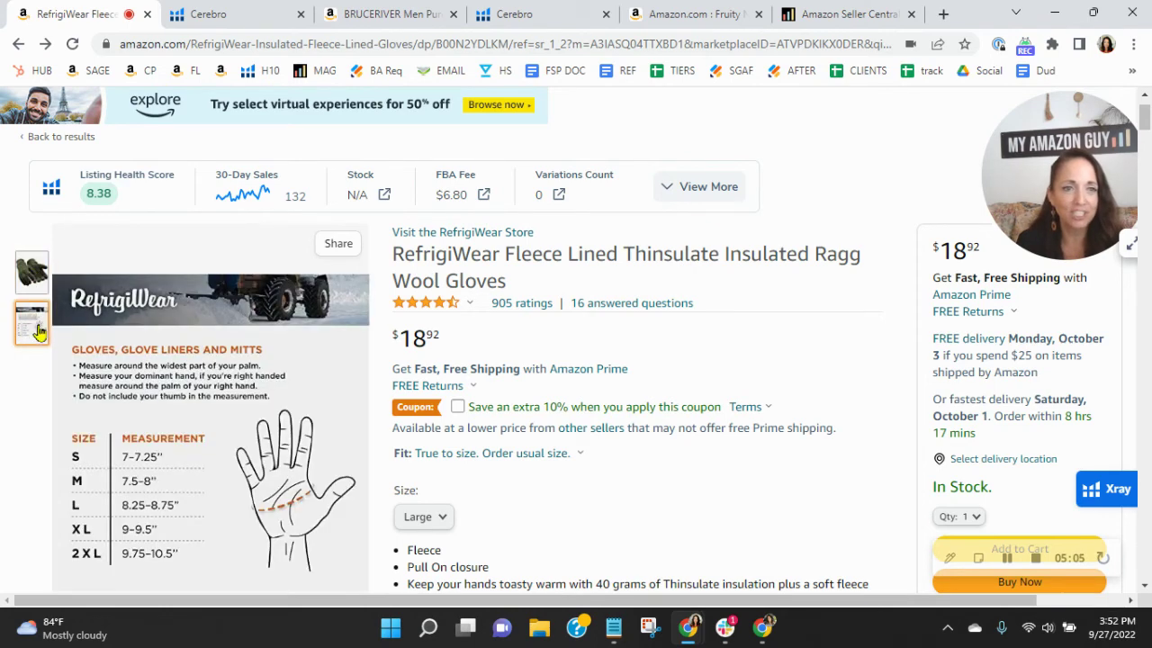
mouse_move(34, 275)
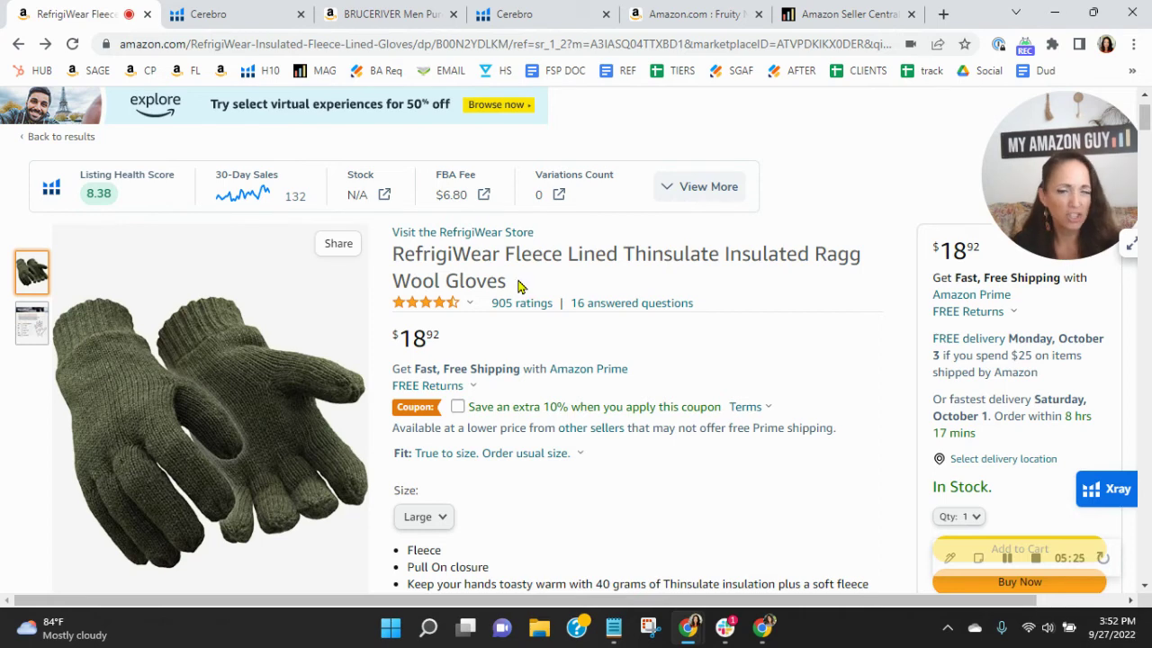
scroll(501, 514, "down", 2)
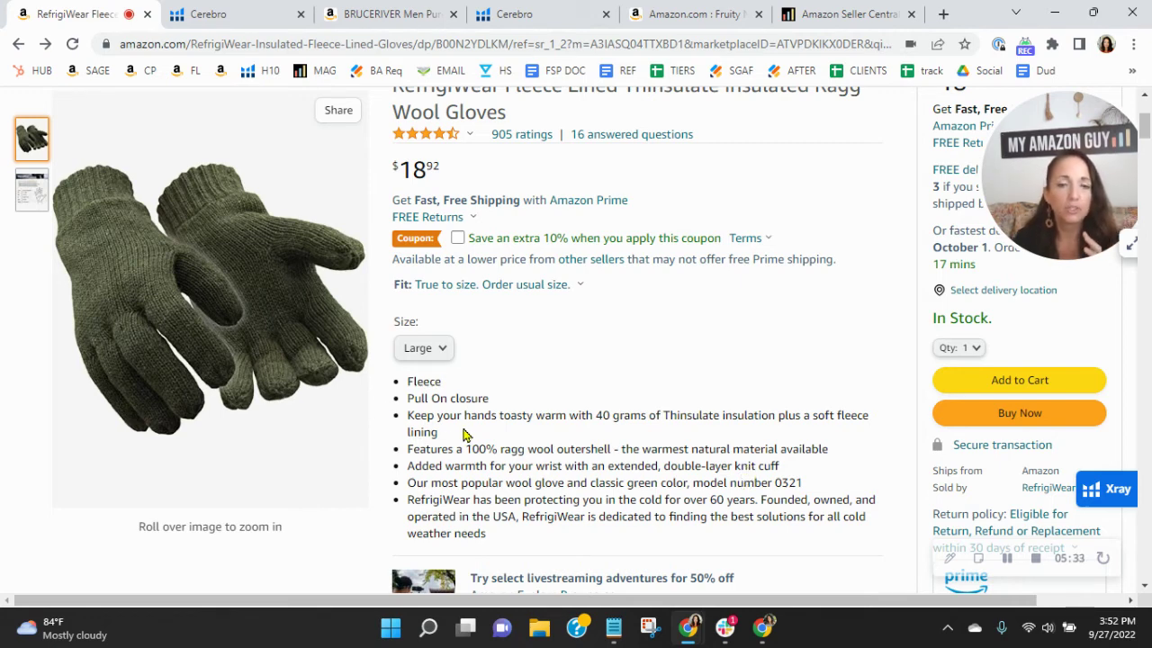
triple_click(406, 425)
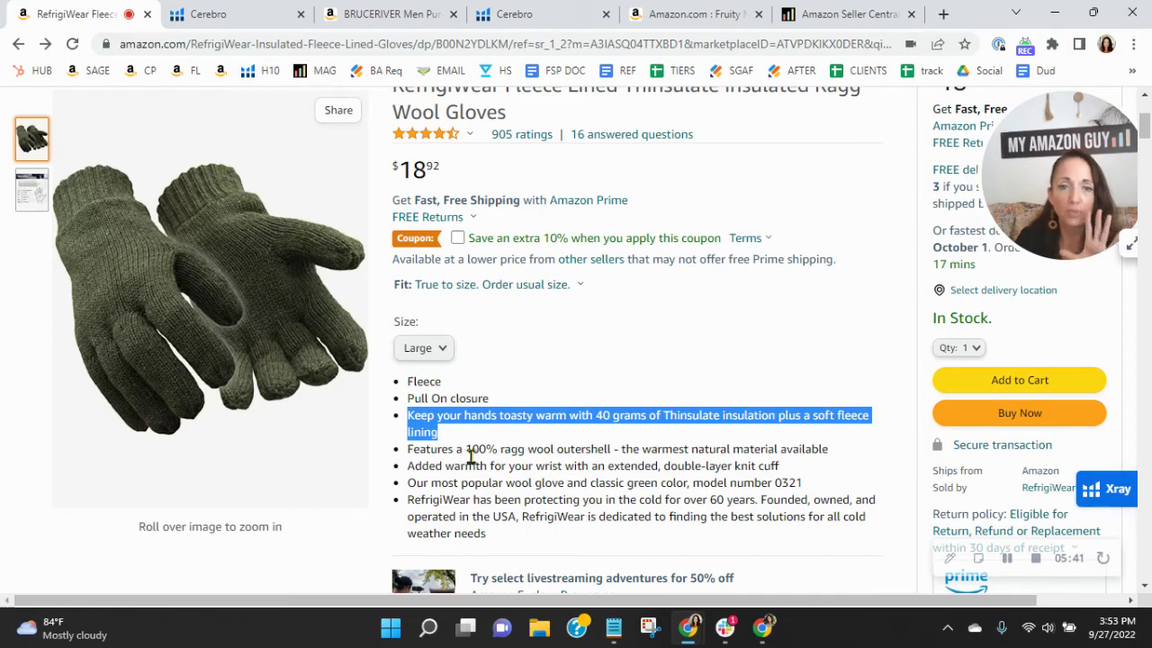
Step: Advance the From the brand carousel to the Innovation and Coveralls panels
scroll(604, 470, "down", 15)
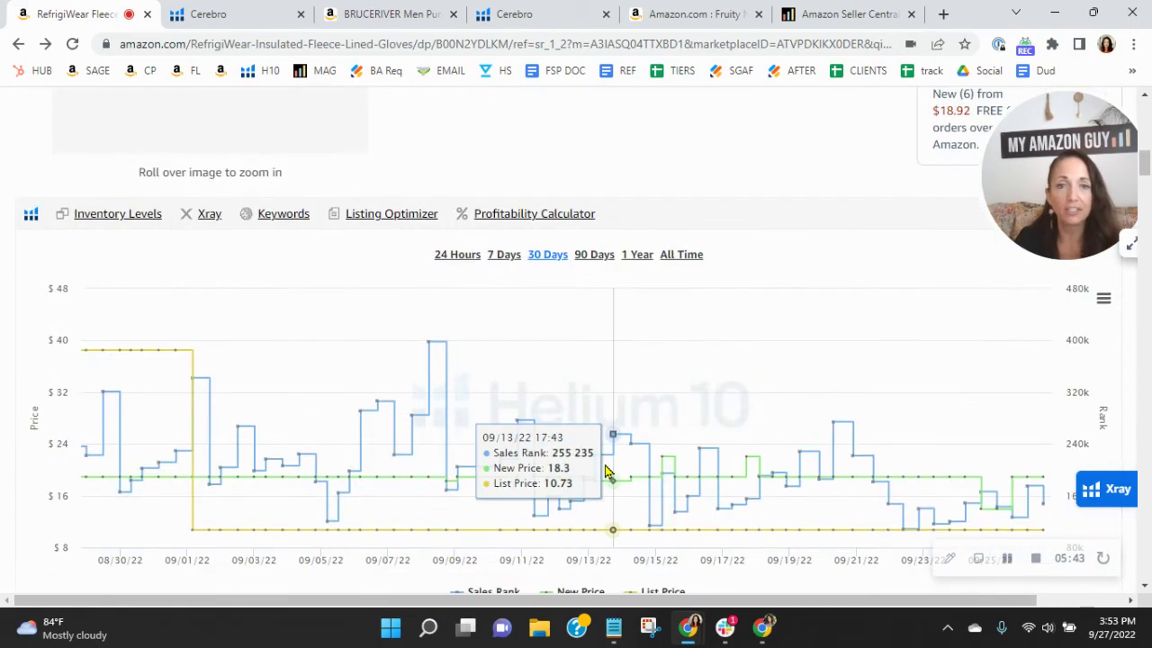
scroll(605, 474, "down", 4)
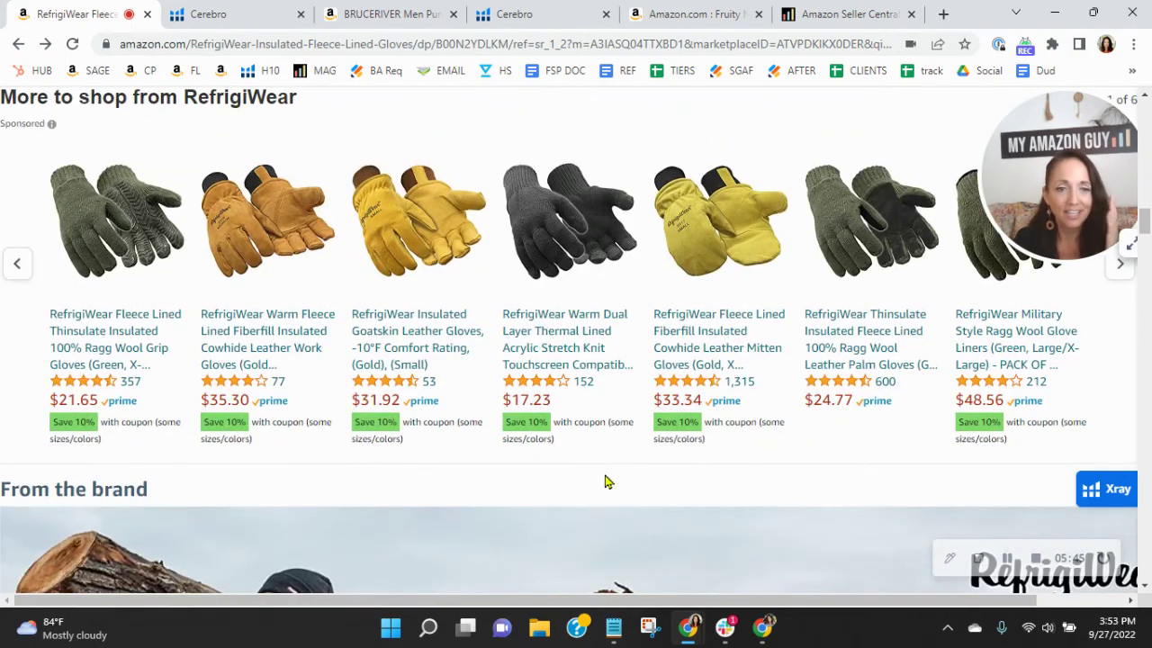
scroll(754, 309, "down", 3)
scroll(754, 306, "down", 2)
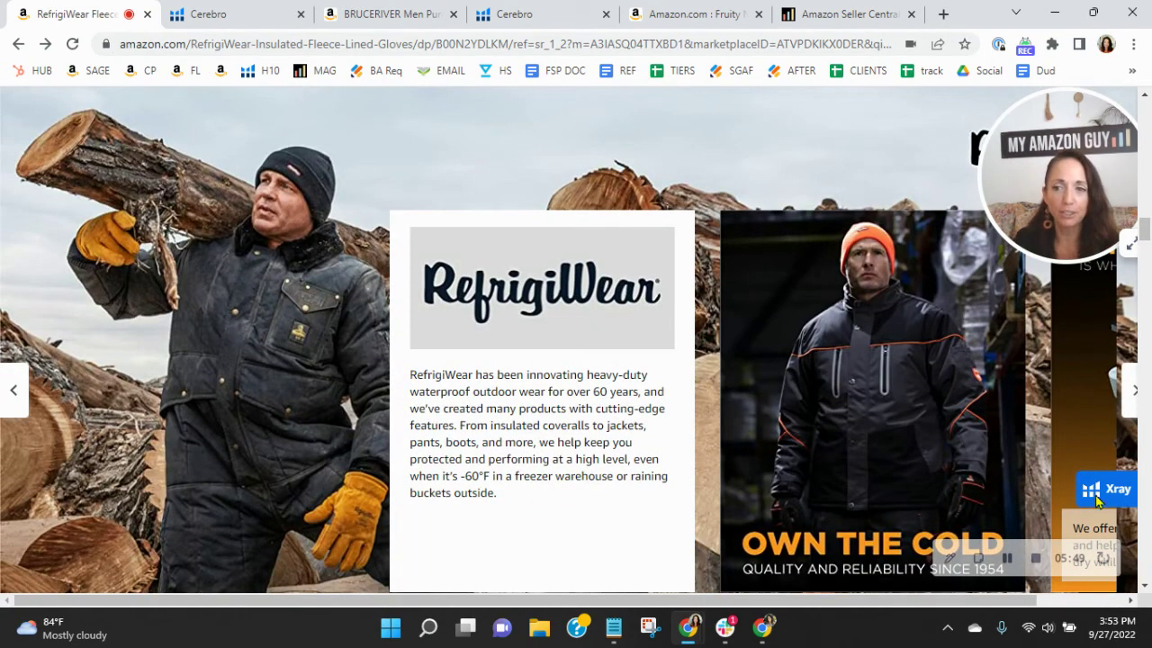
left_click(1132, 396)
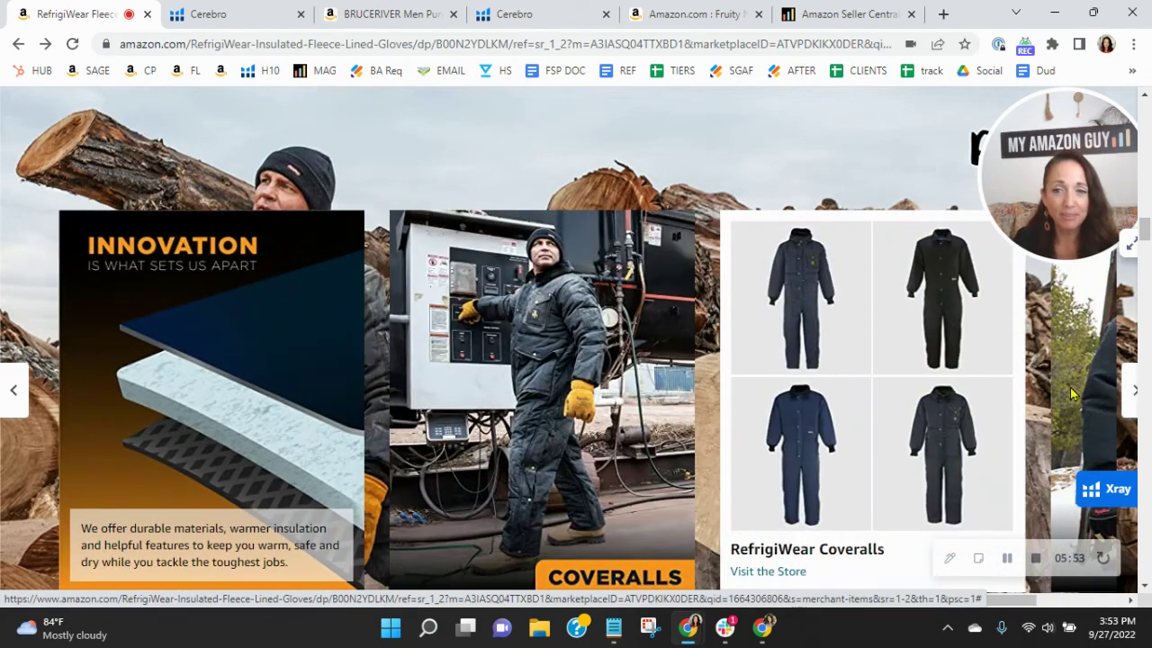
Step: Browse the Product Description images, including the -20°F / -29°C comfort rating
scroll(1132, 403, "down", 1)
scroll(1113, 423, "down", 5)
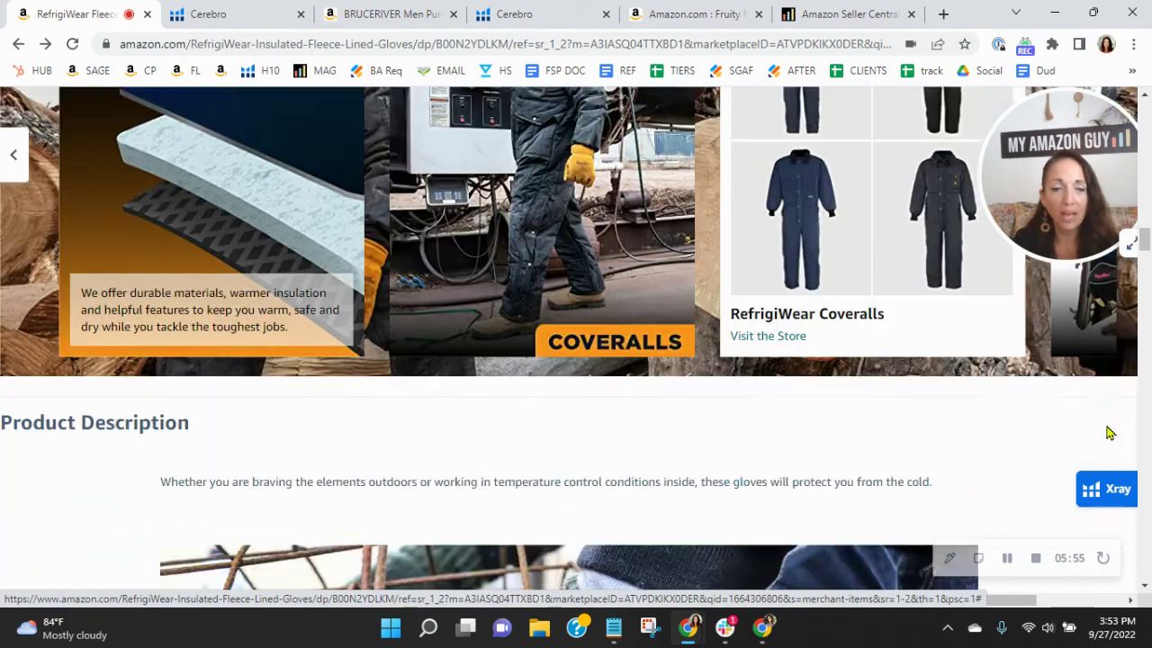
scroll(1110, 434, "down", 15)
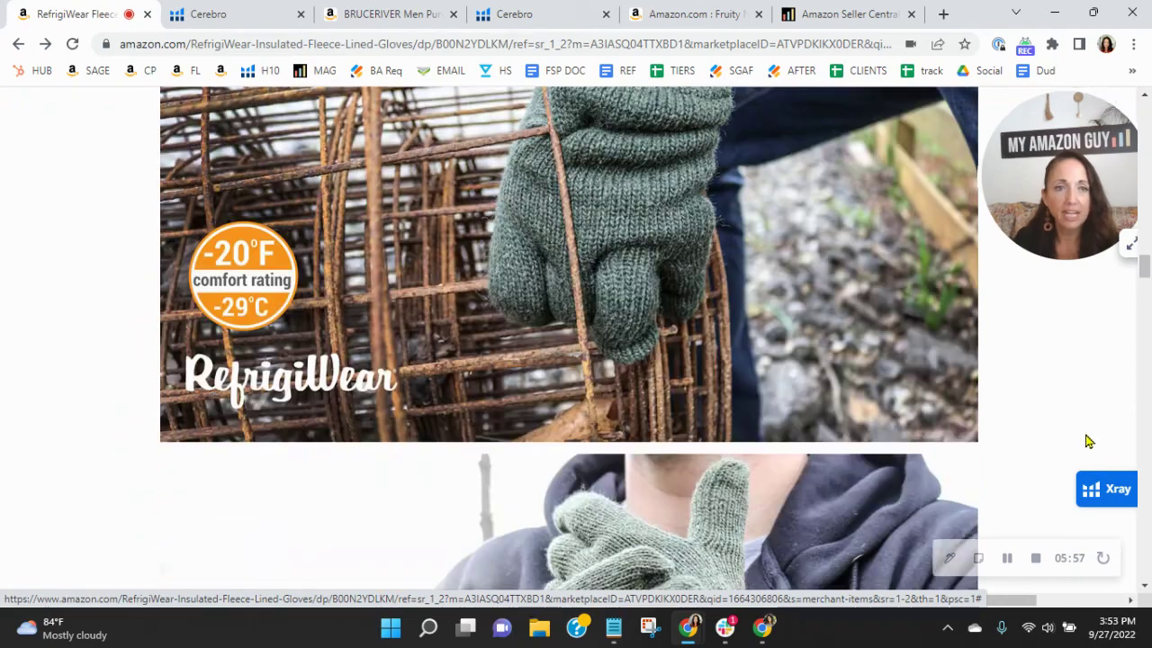
scroll(1085, 440, "down", 3)
scroll(1087, 438, "up", 4)
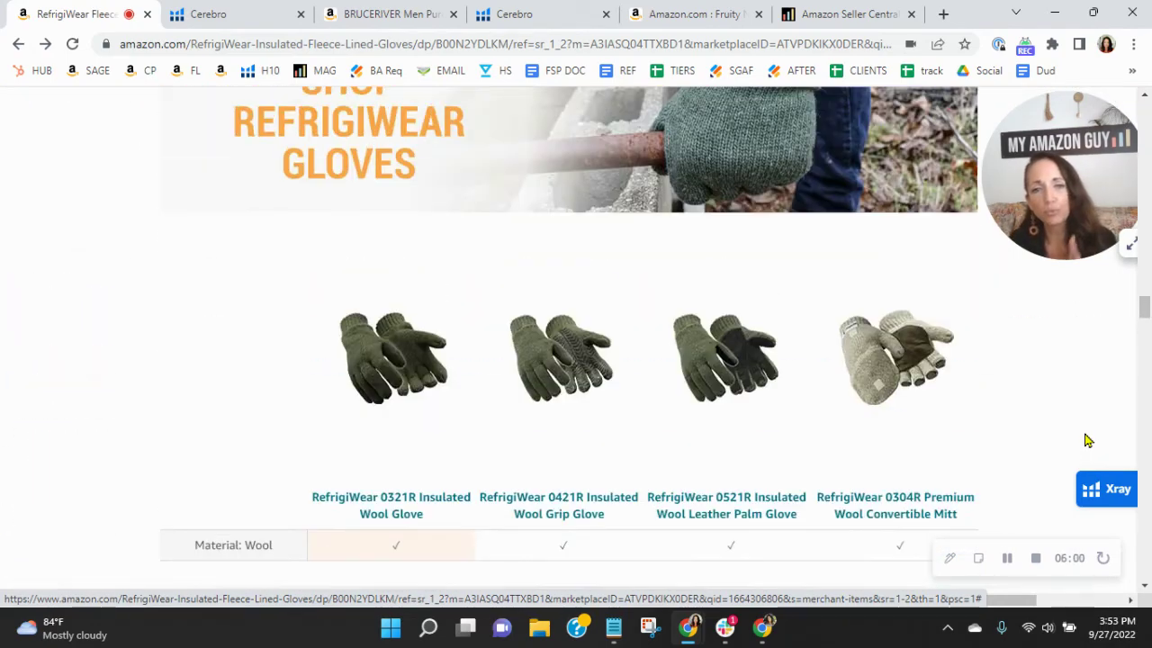
scroll(1087, 438, "up", 5)
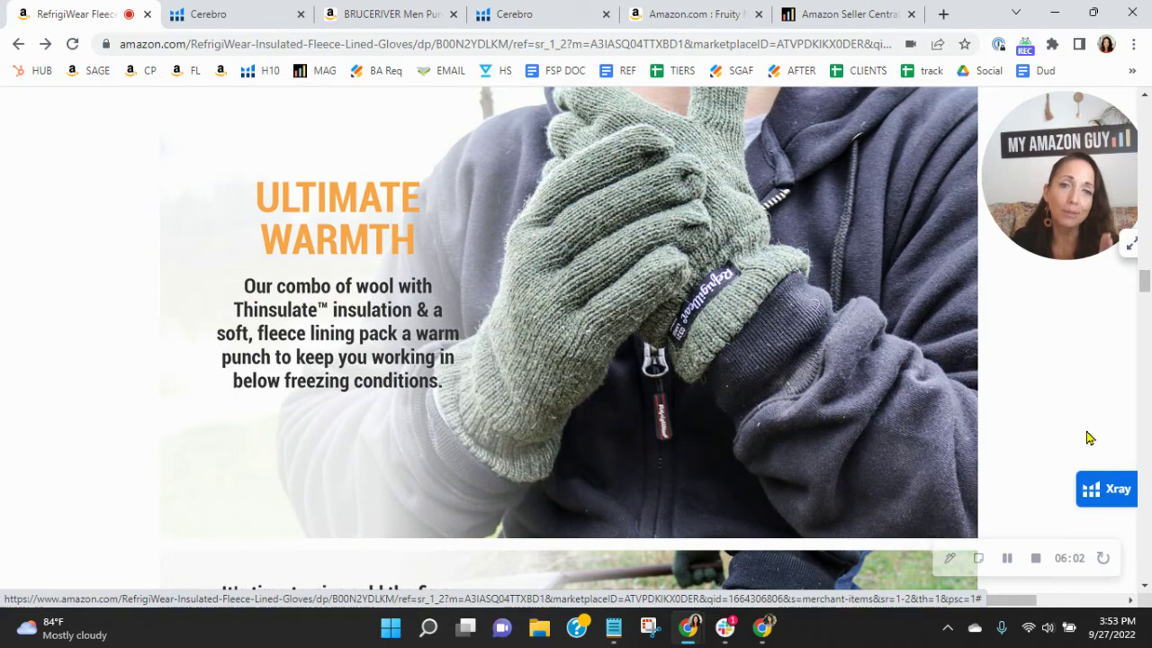
scroll(1089, 438, "up", 5)
scroll(1089, 438, "down", 1)
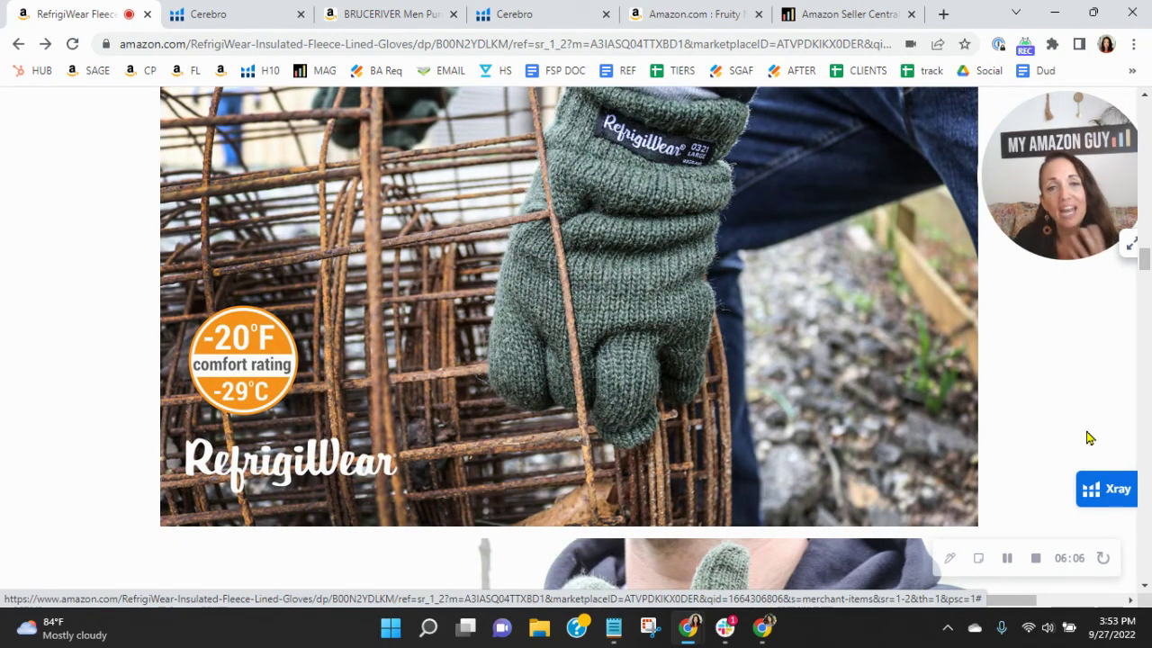
Step: Enable the Image Alt Text Viewer extension to show alt text on the A+ description images
scroll(1074, 399, "up", 1)
left_click(1052, 47)
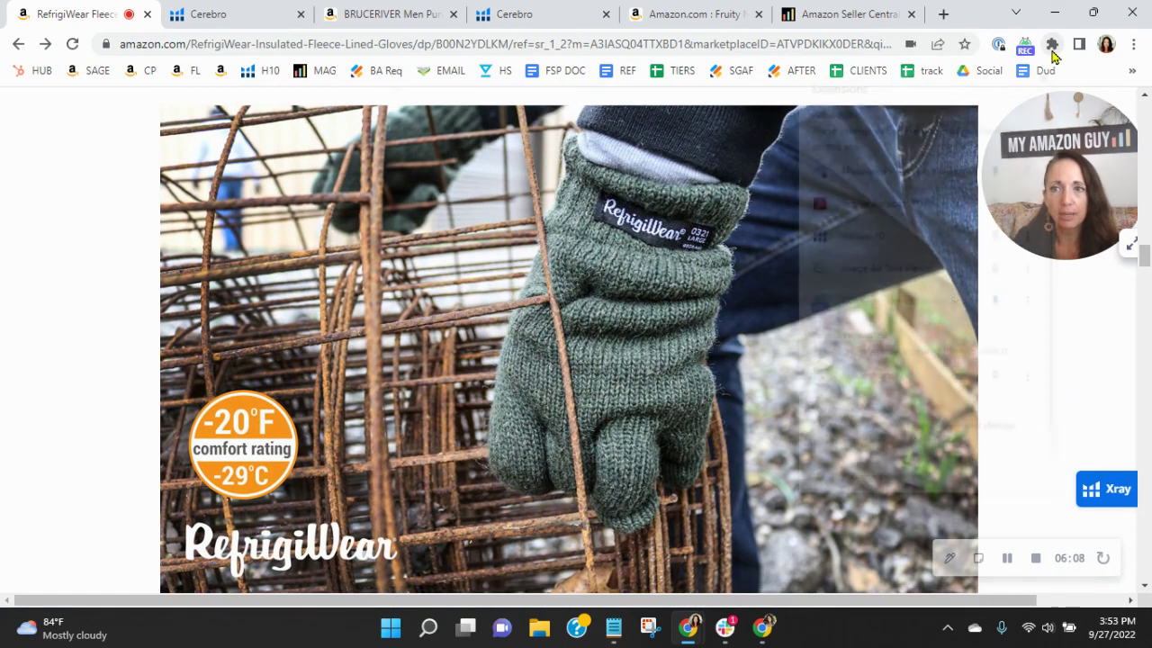
left_click(869, 271)
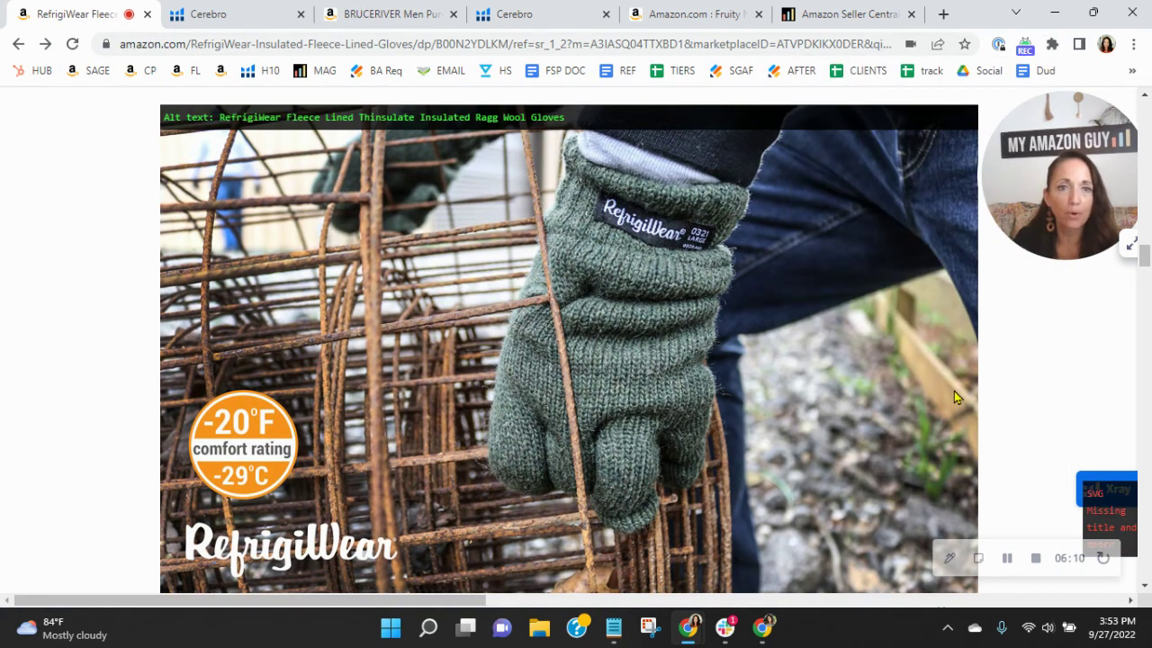
scroll(993, 371, "down", 2)
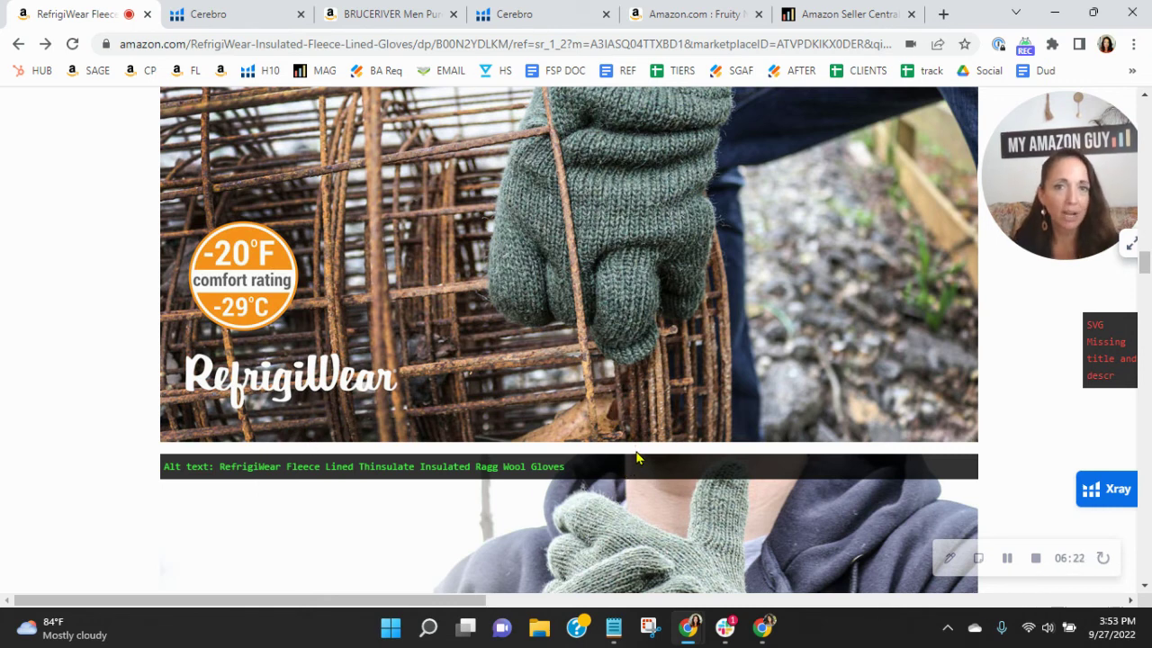
Step: Switch to the tab with the My Amazon Guy Full Service Management page
left_click(861, 11)
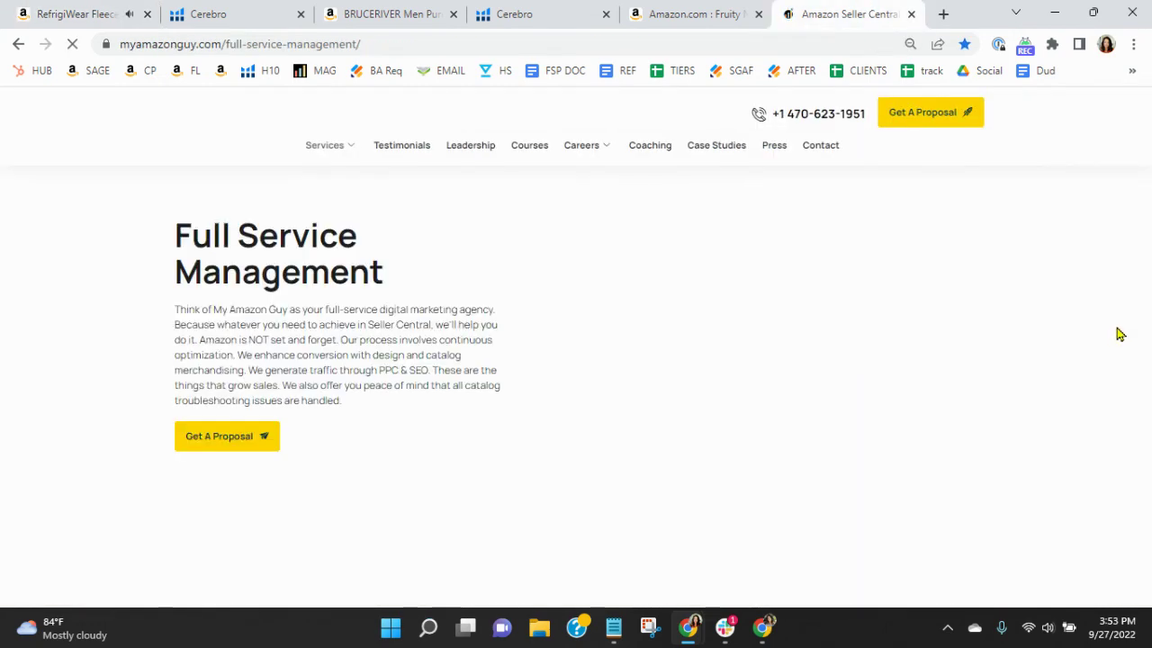